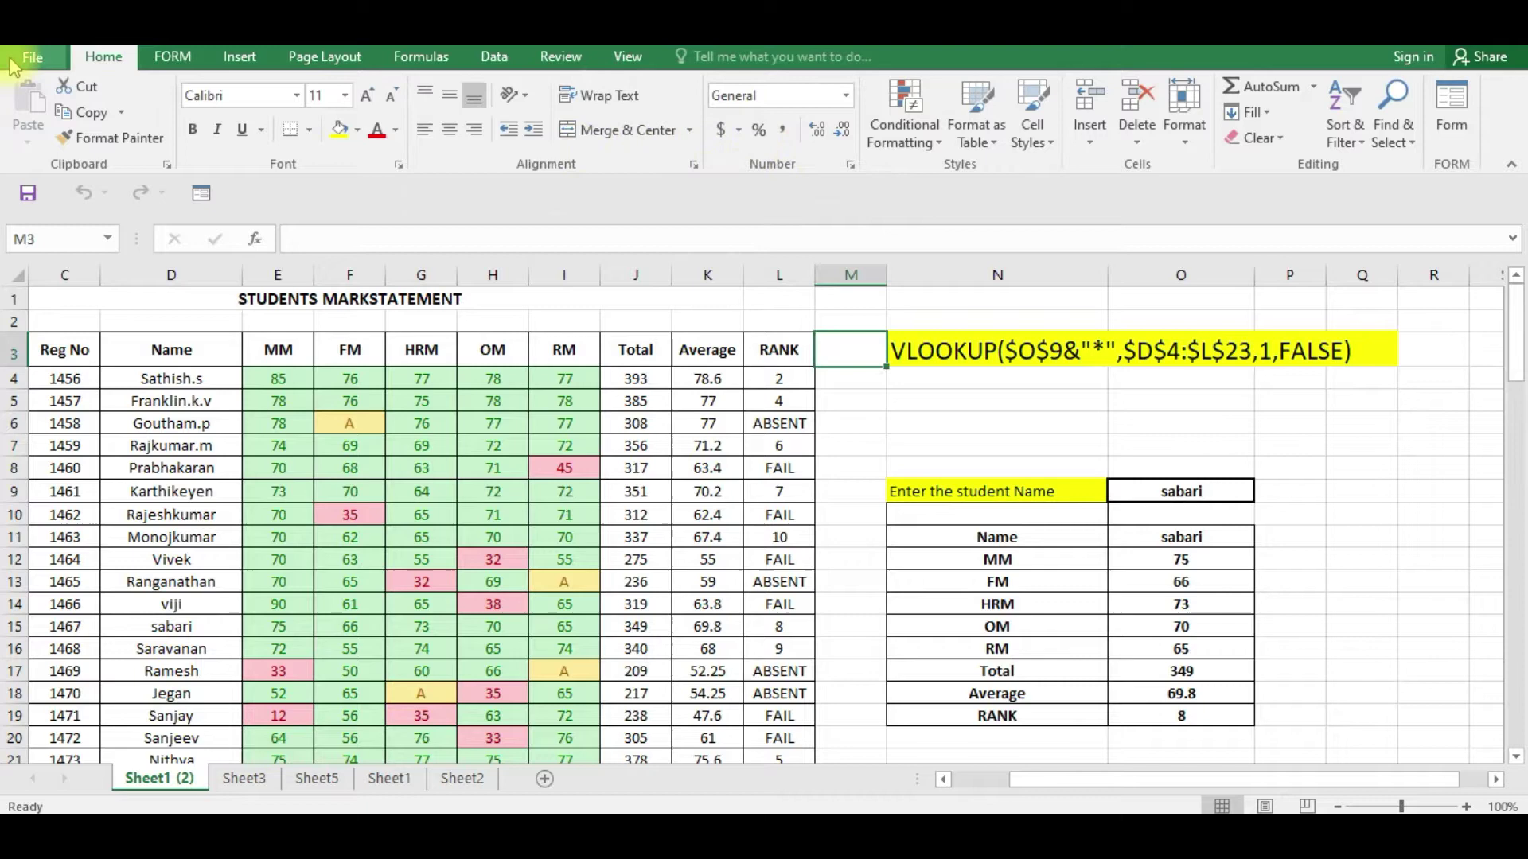
# In Excel Options, add Camera from All Commands to the Quick Access Toolbar
pyautogui.click(30, 58)
pyautogui.click(45, 606)
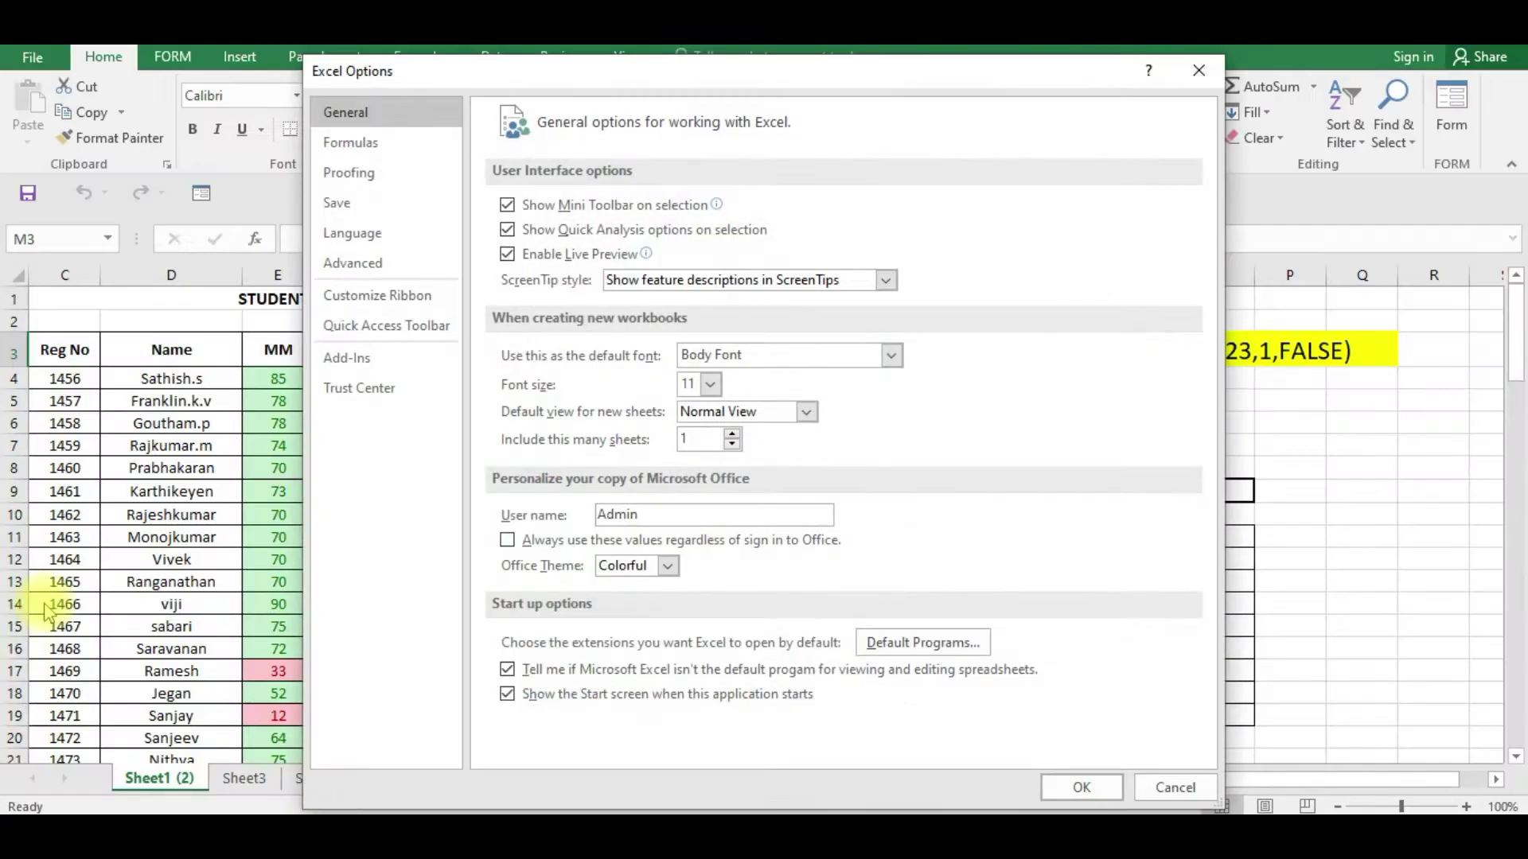
pyautogui.click(355, 328)
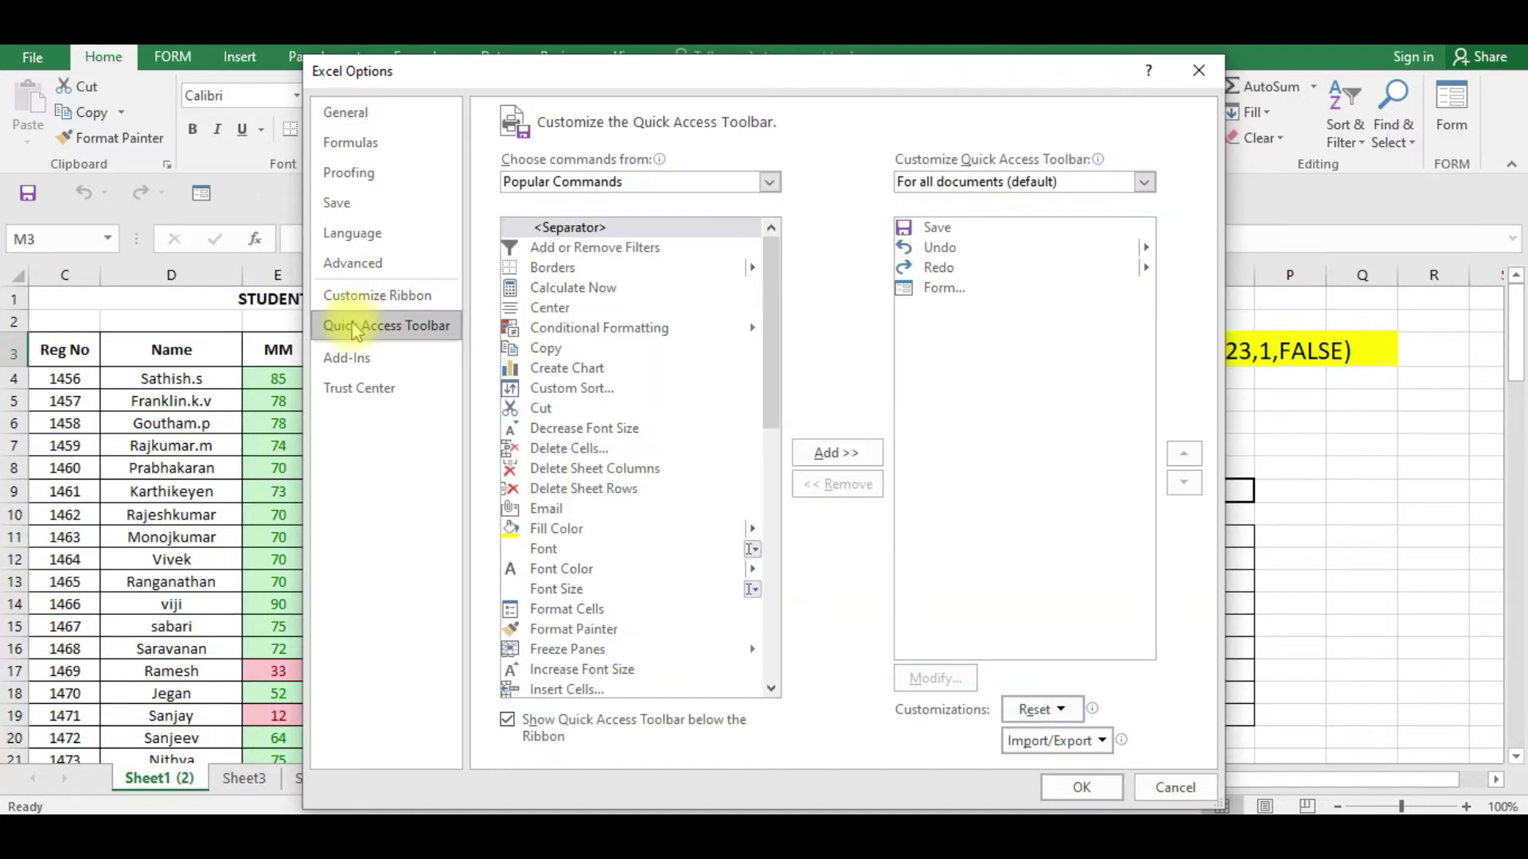
pyautogui.click(771, 183)
pyautogui.click(629, 248)
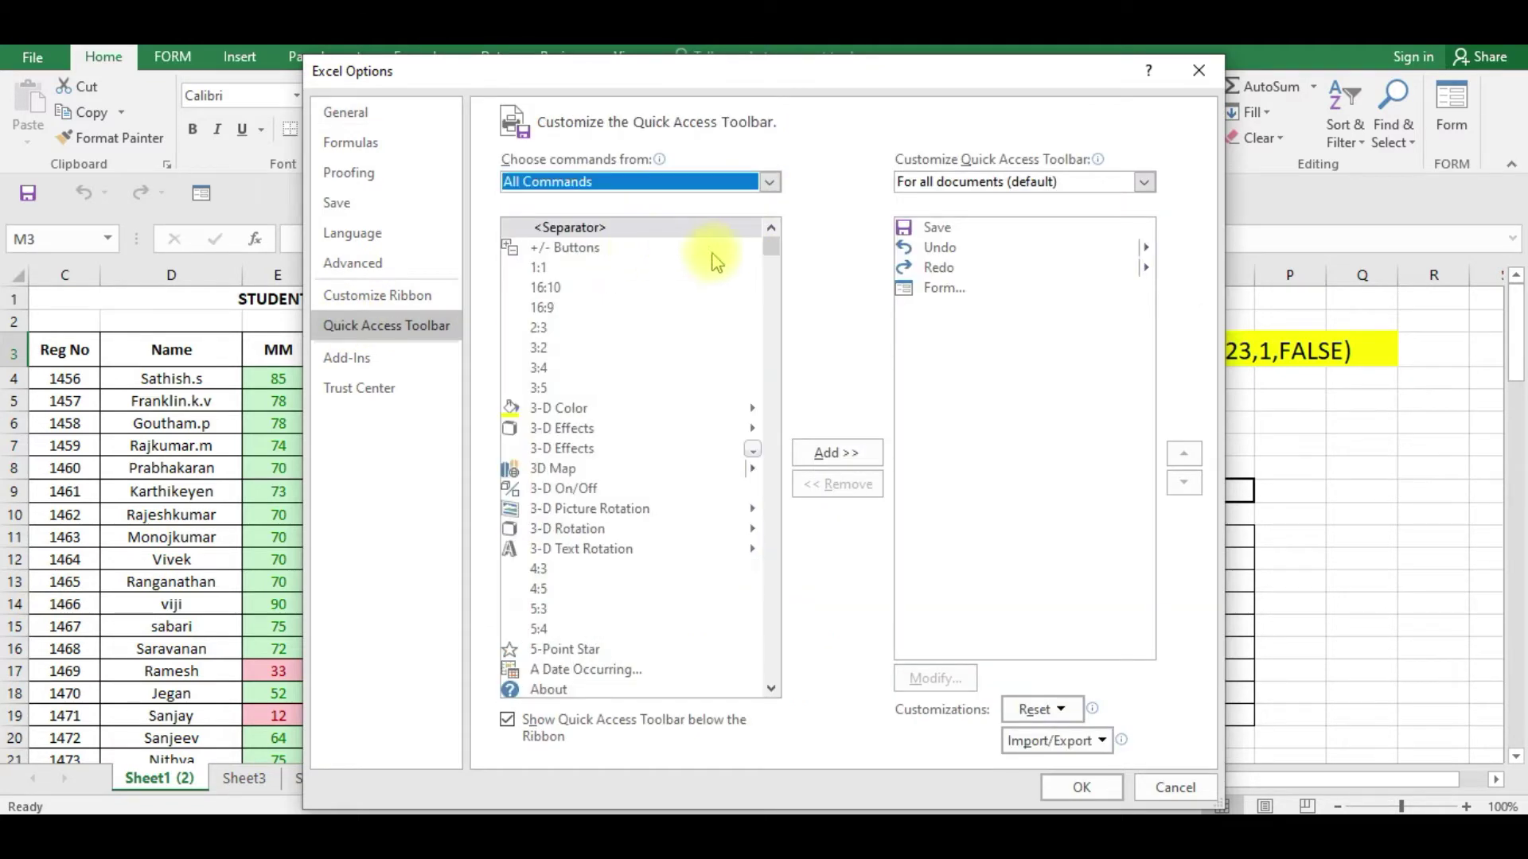
pyautogui.moveTo(770, 253); pyautogui.dragTo(772, 296)
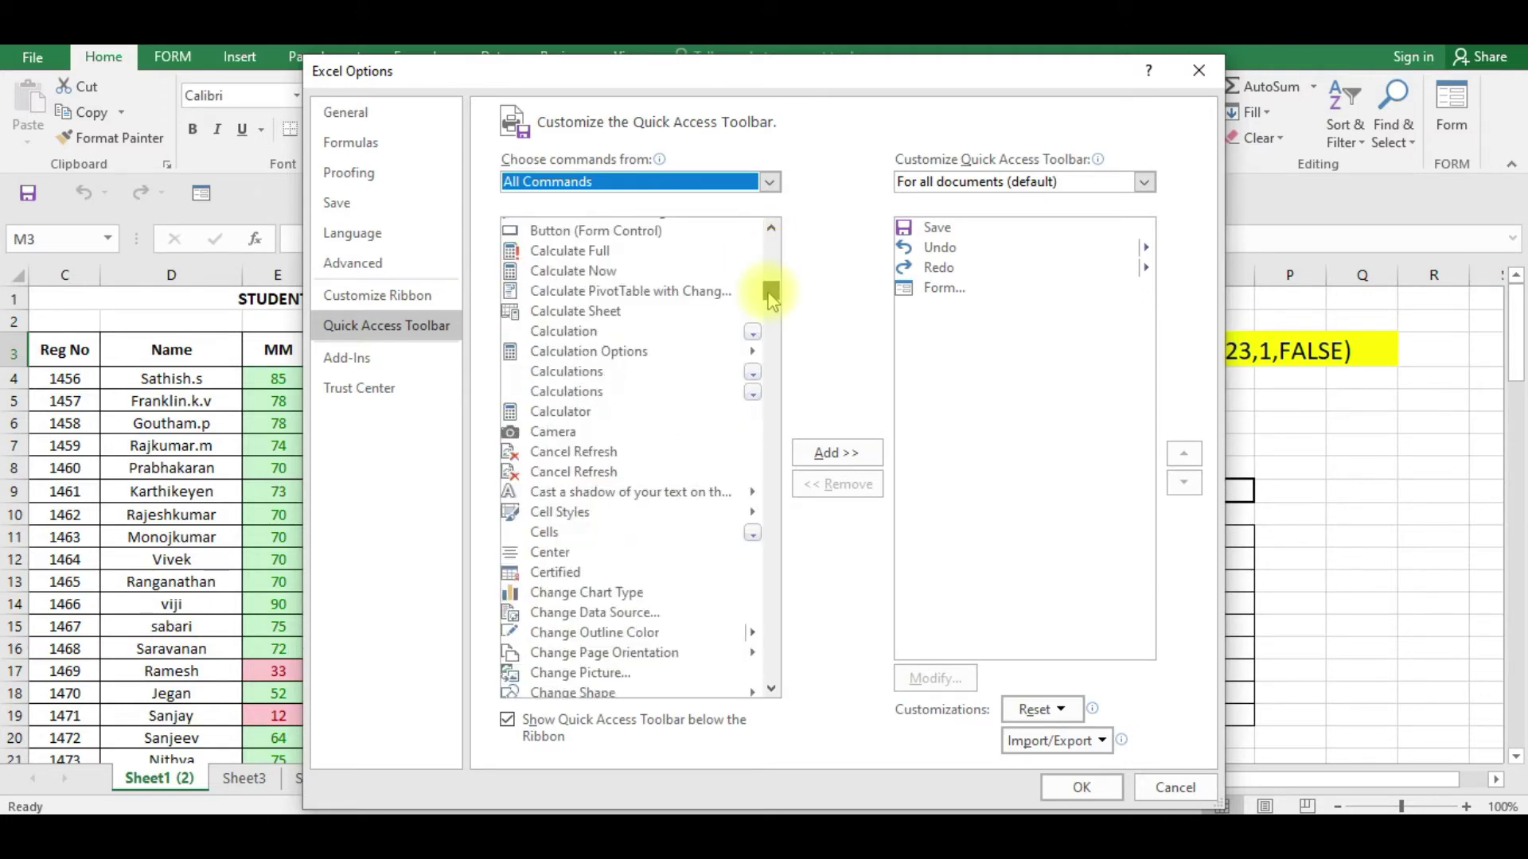
pyautogui.click(560, 436)
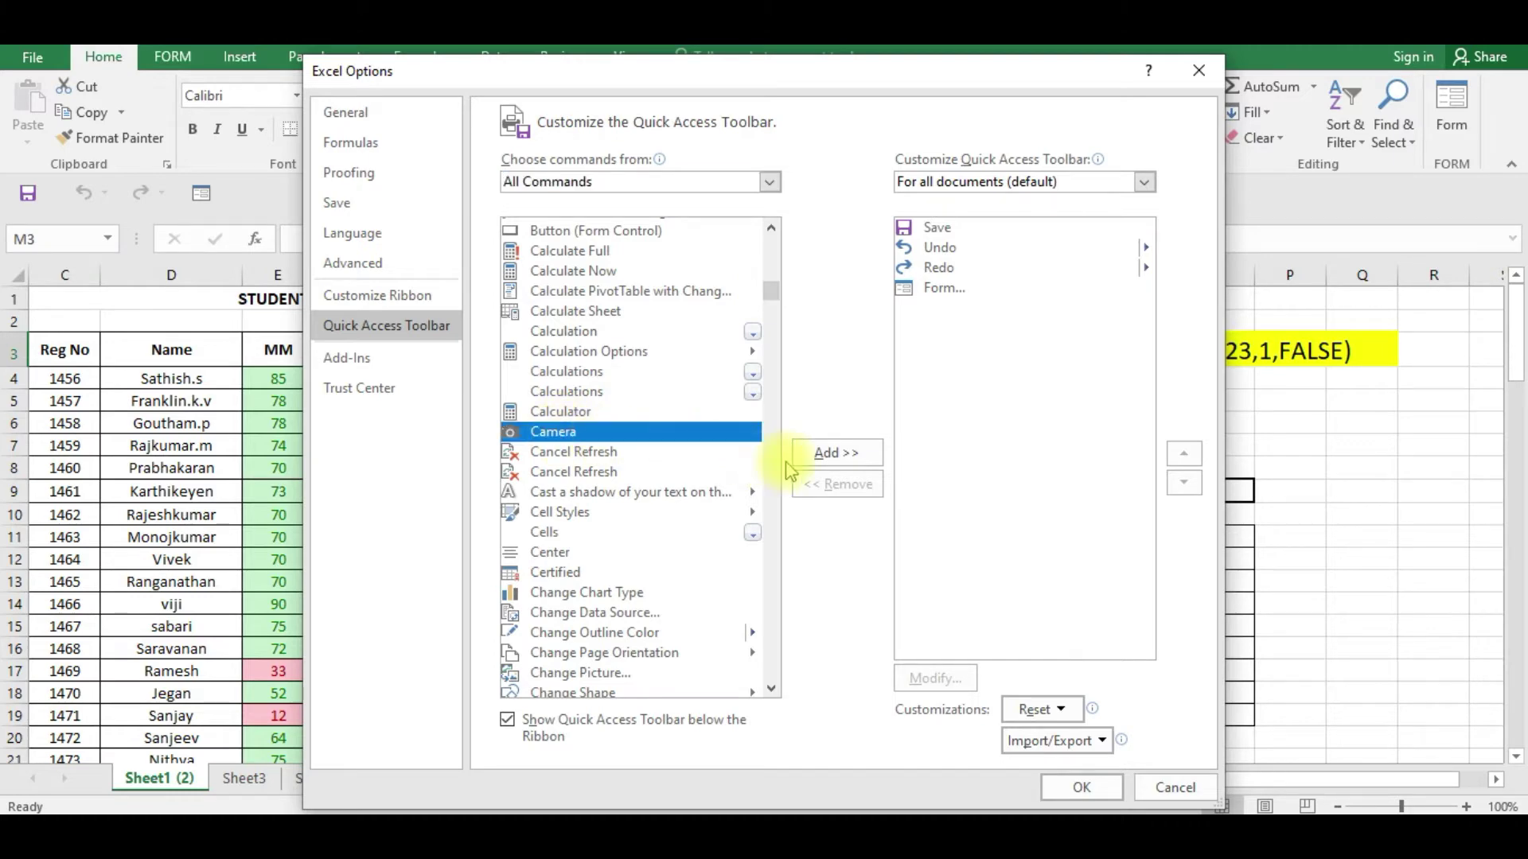
pyautogui.click(830, 462)
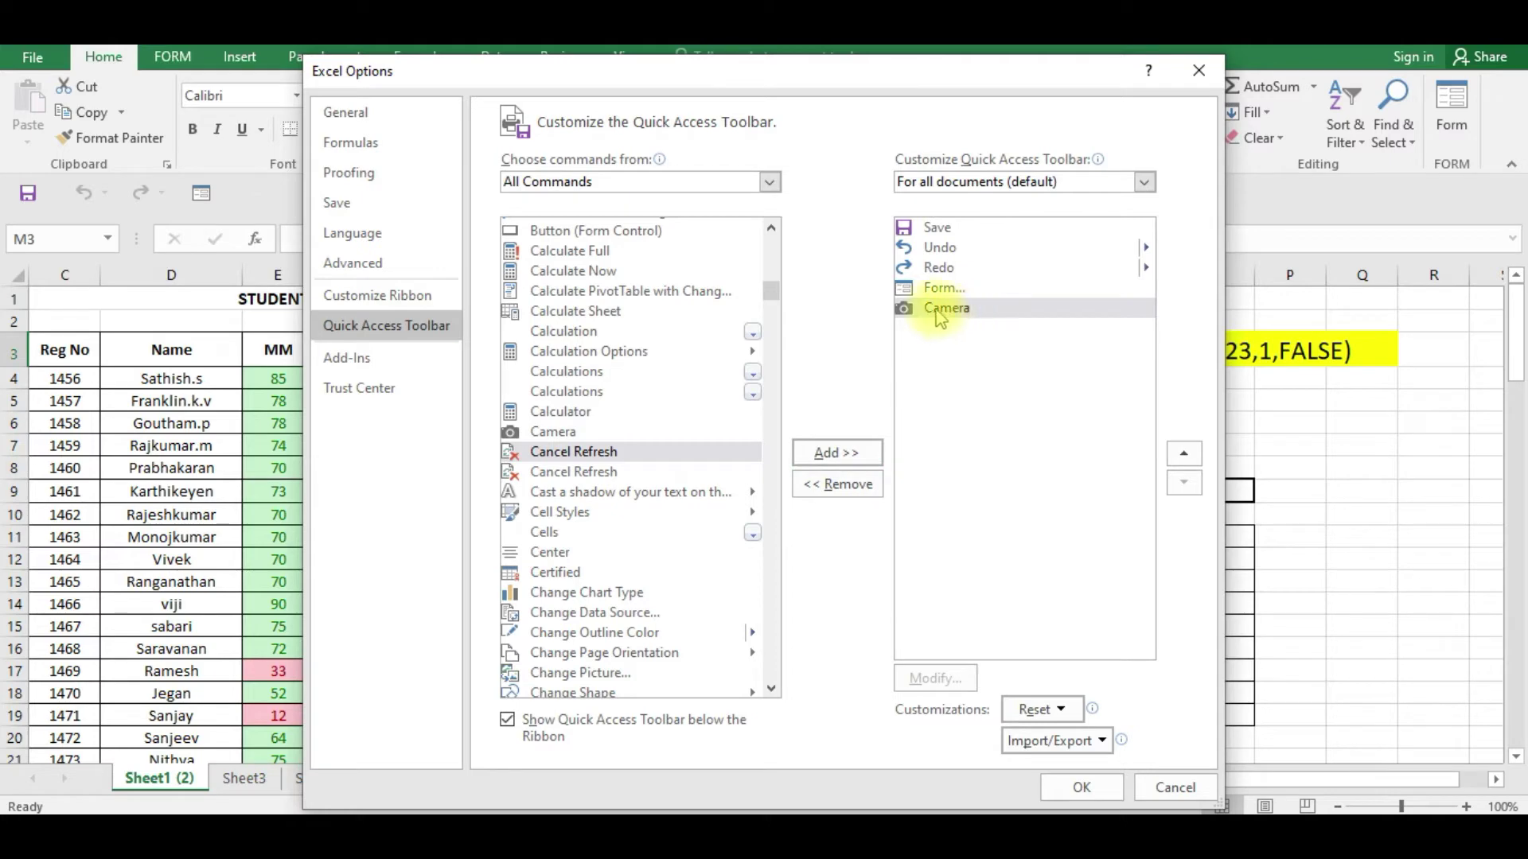
pyautogui.click(1082, 787)
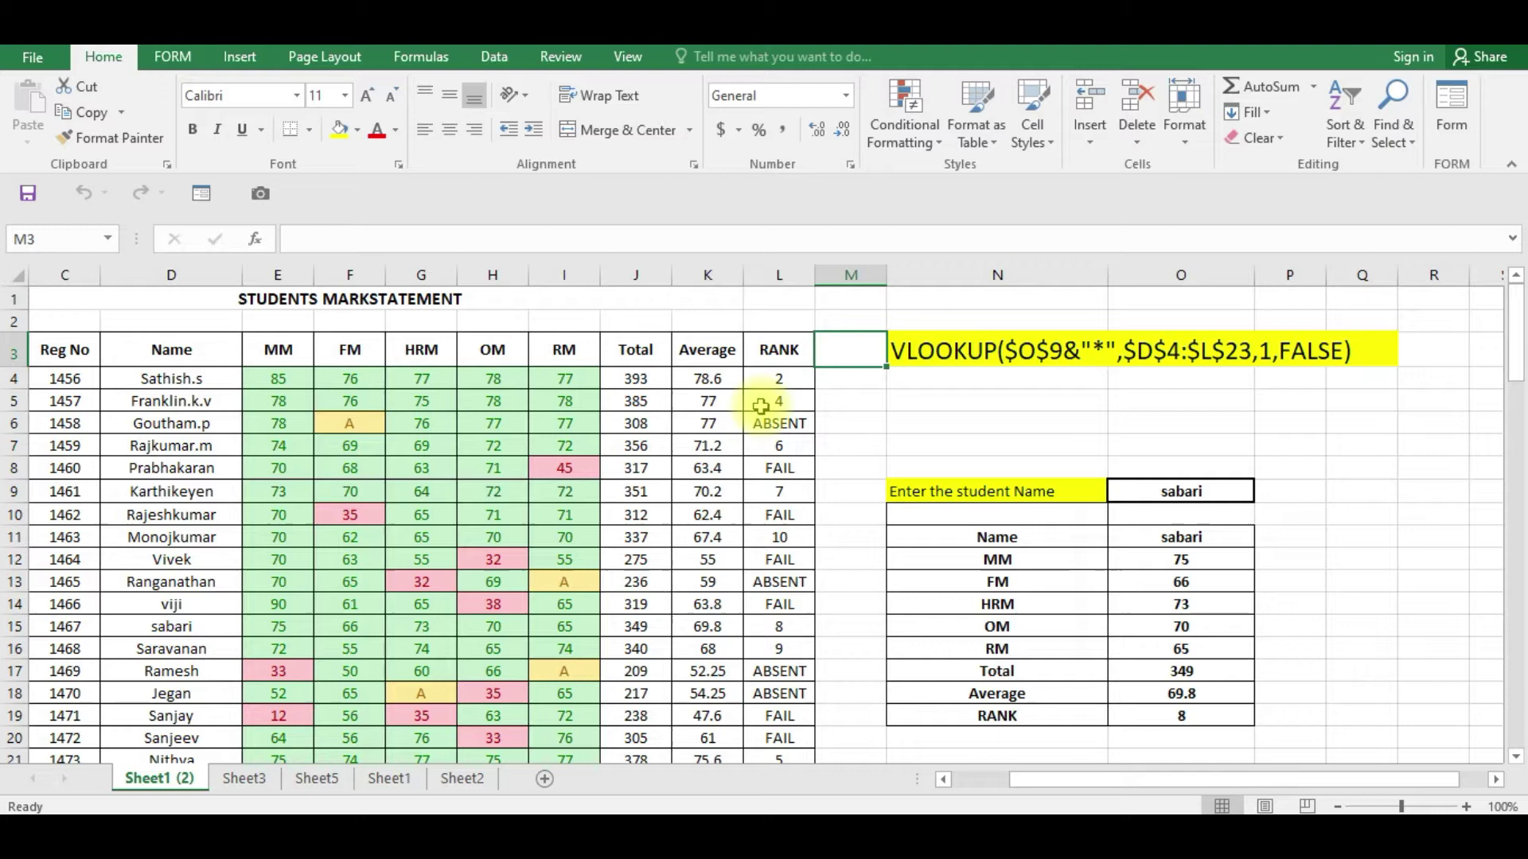
# Capture B1:L13 with the Camera button and drop the linked picture near row 84
pyautogui.moveTo(64, 306); pyautogui.dragTo(780, 582)
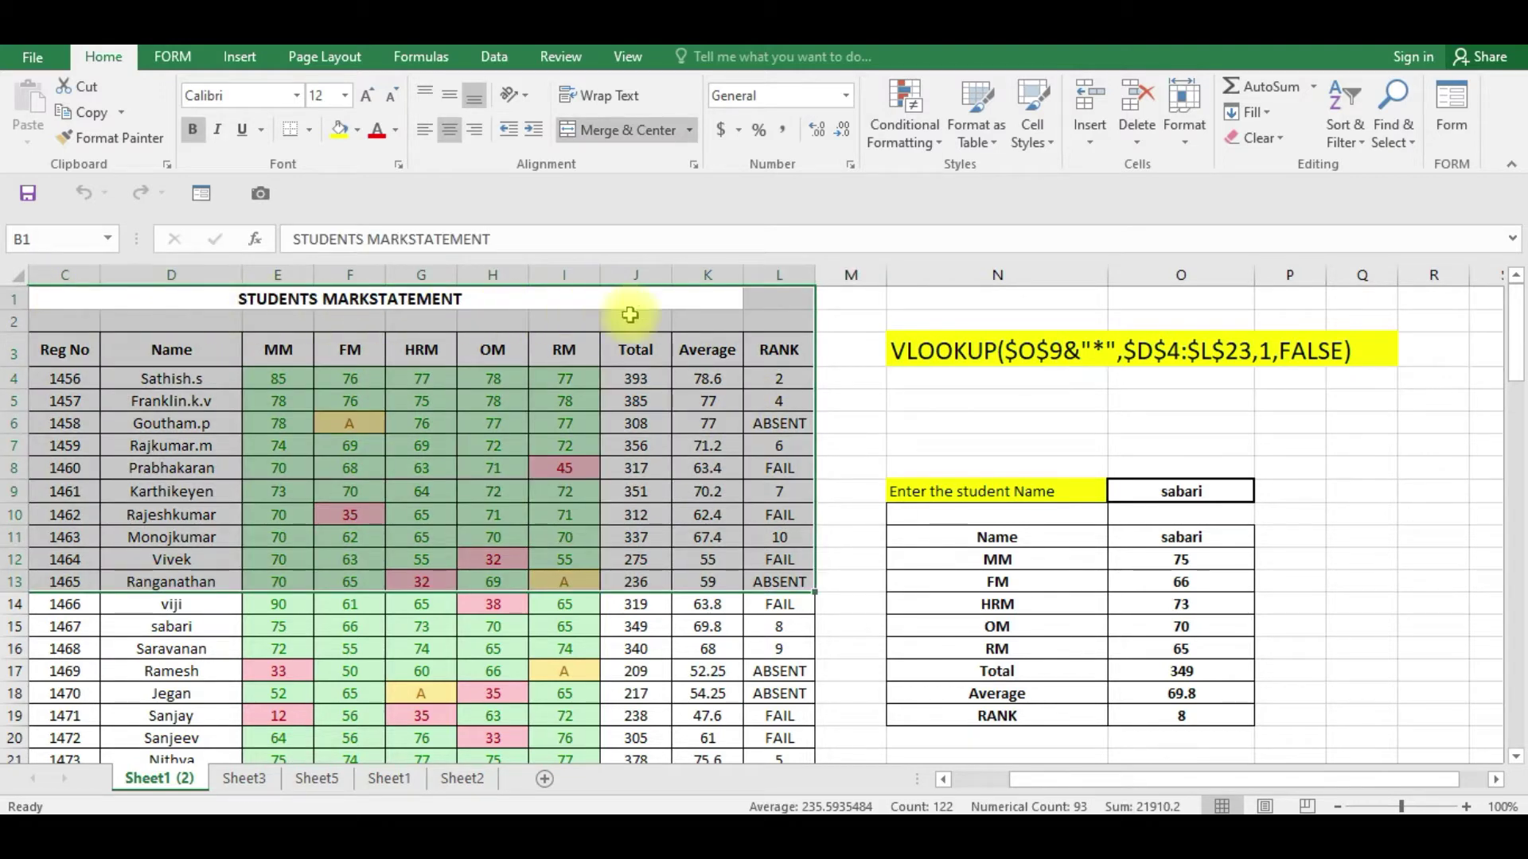
pyautogui.click(260, 194)
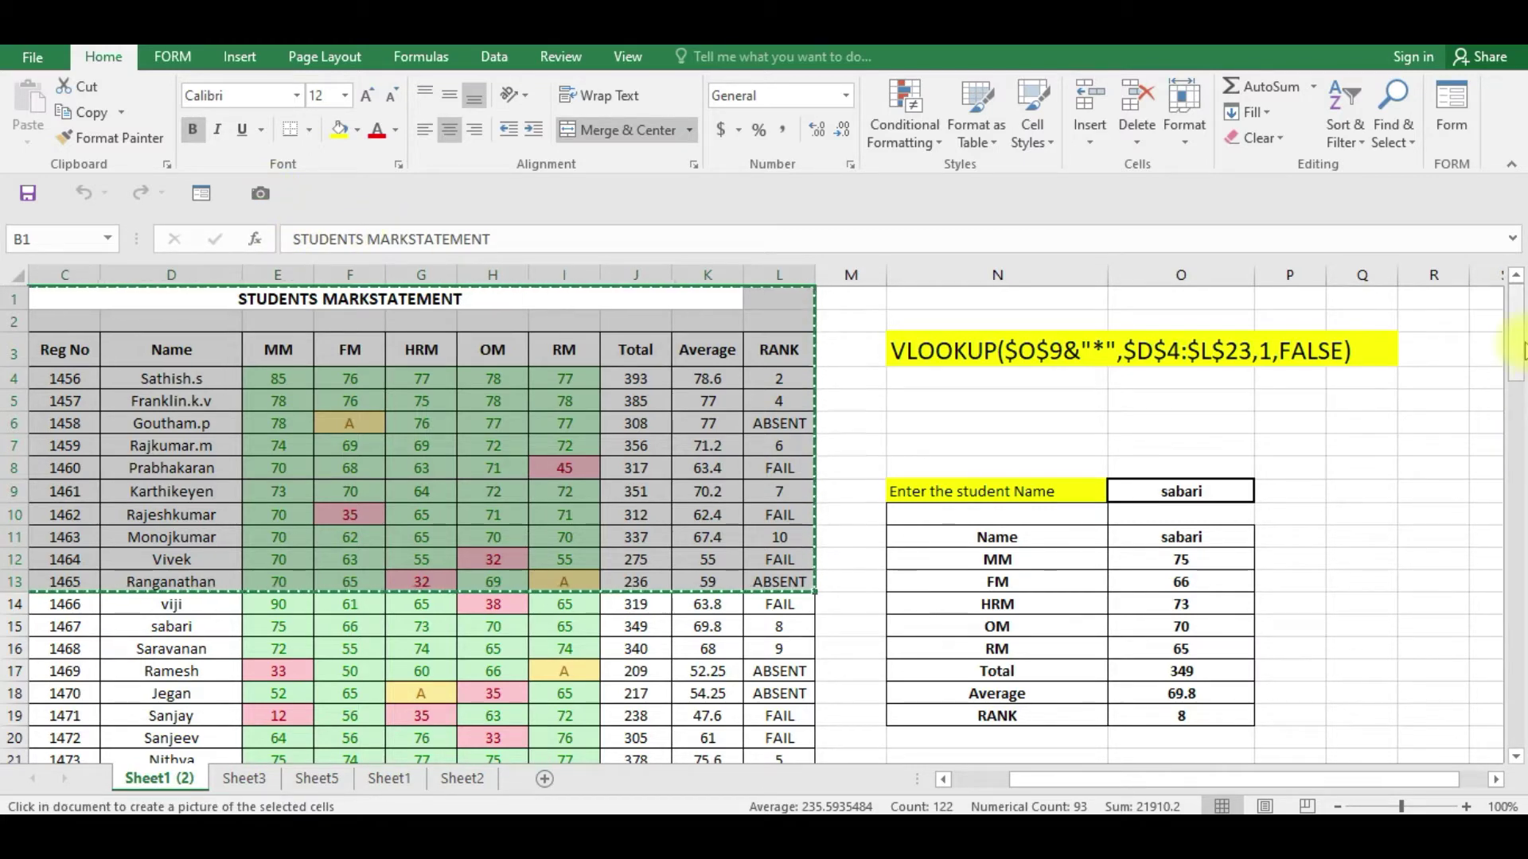
pyautogui.moveTo(1520, 350); pyautogui.dragTo(1518, 720)
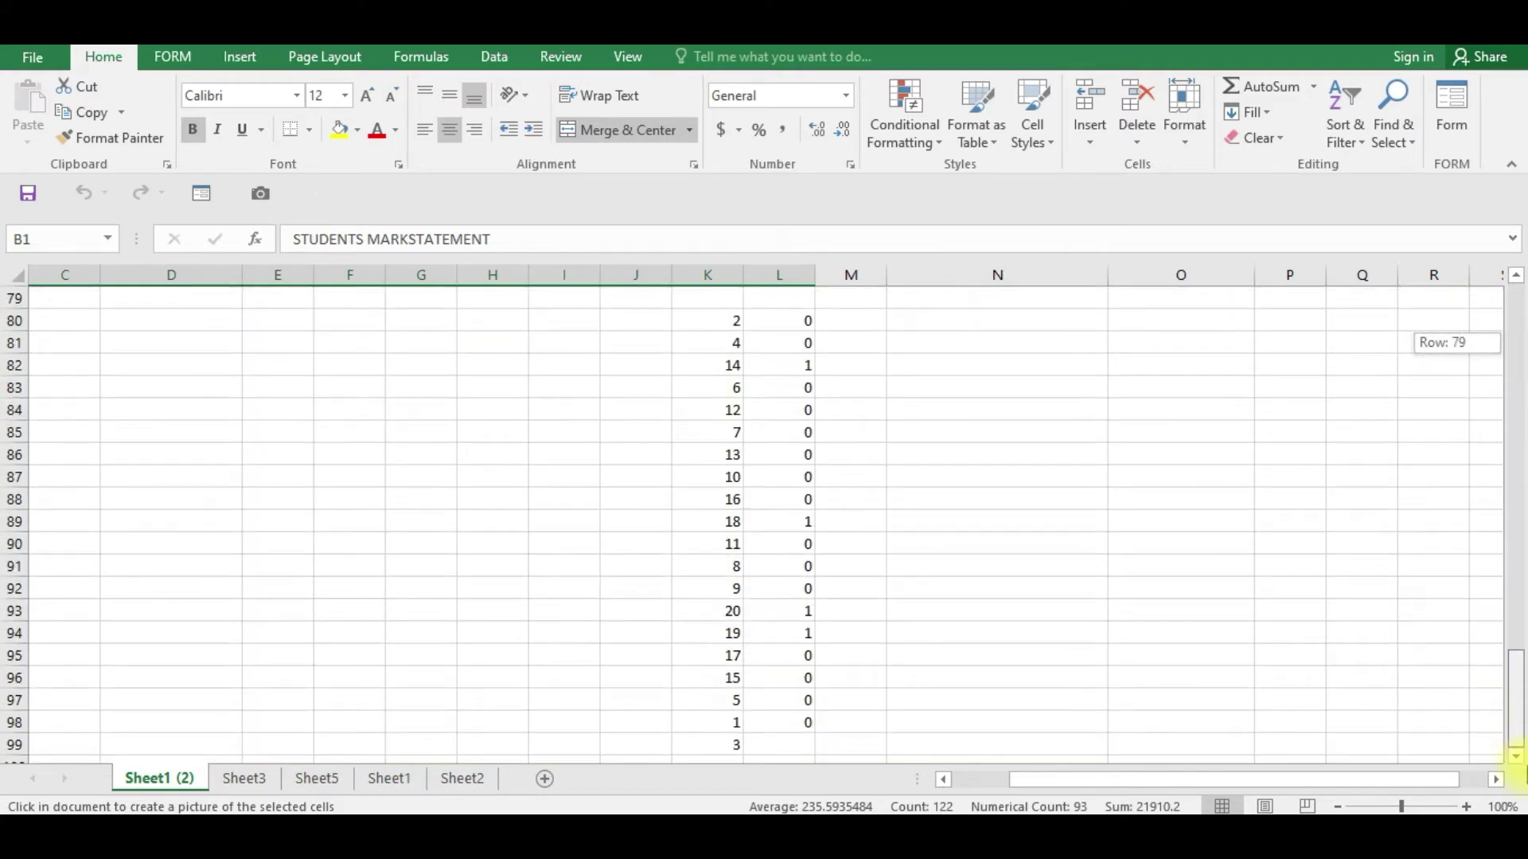
pyautogui.click(123, 411)
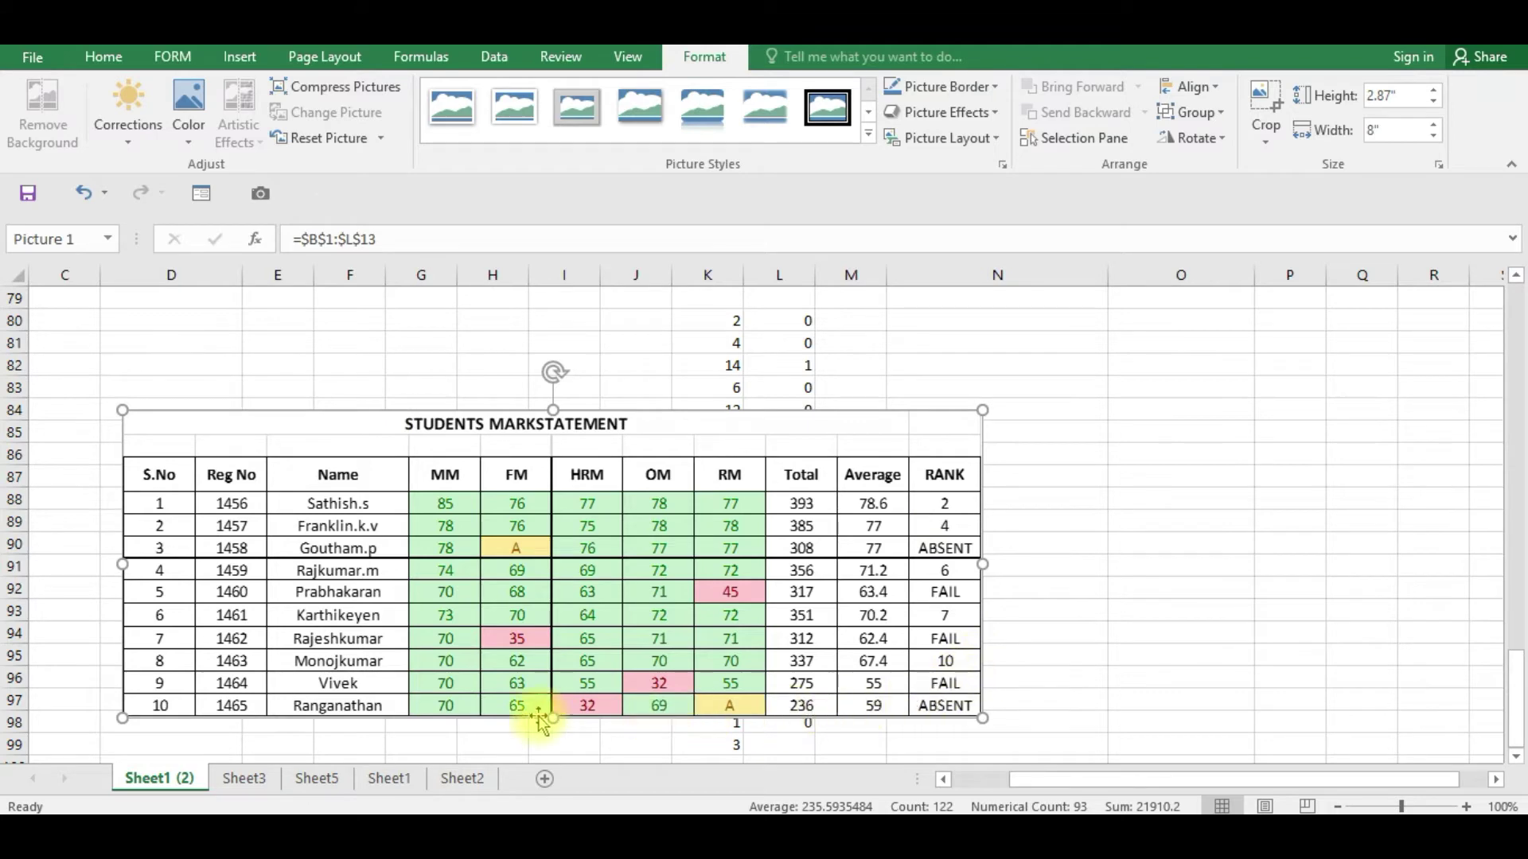
pyautogui.click(1122, 453)
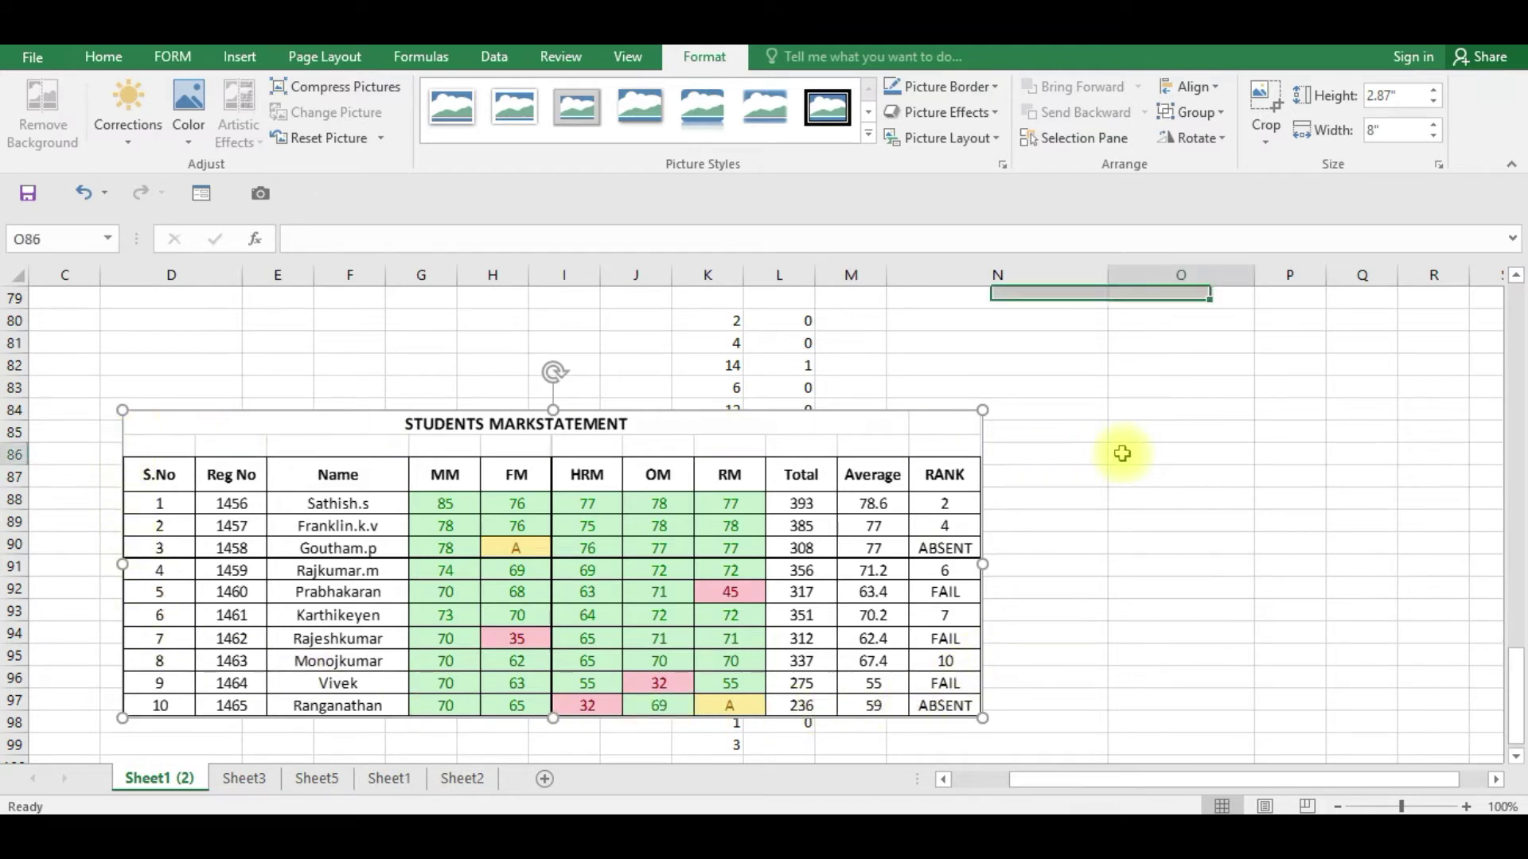
# Camera-capture B1:L19 from Sheet1 (2) and paste the linked picture on Sheet3 near D6
pyautogui.scroll(20, 1119, 450)
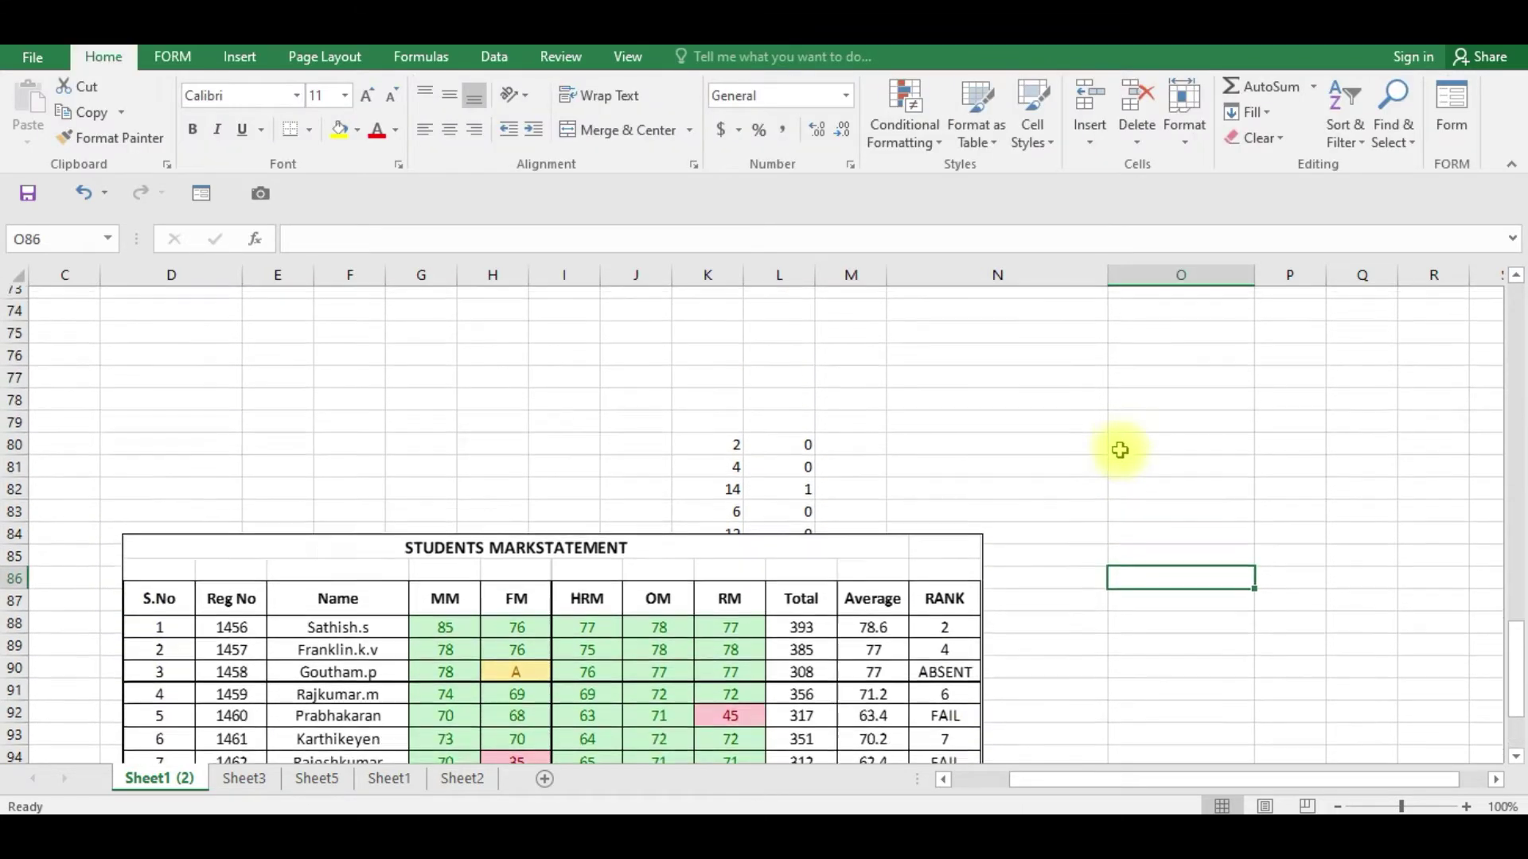
pyautogui.scroll(1, 1120, 451)
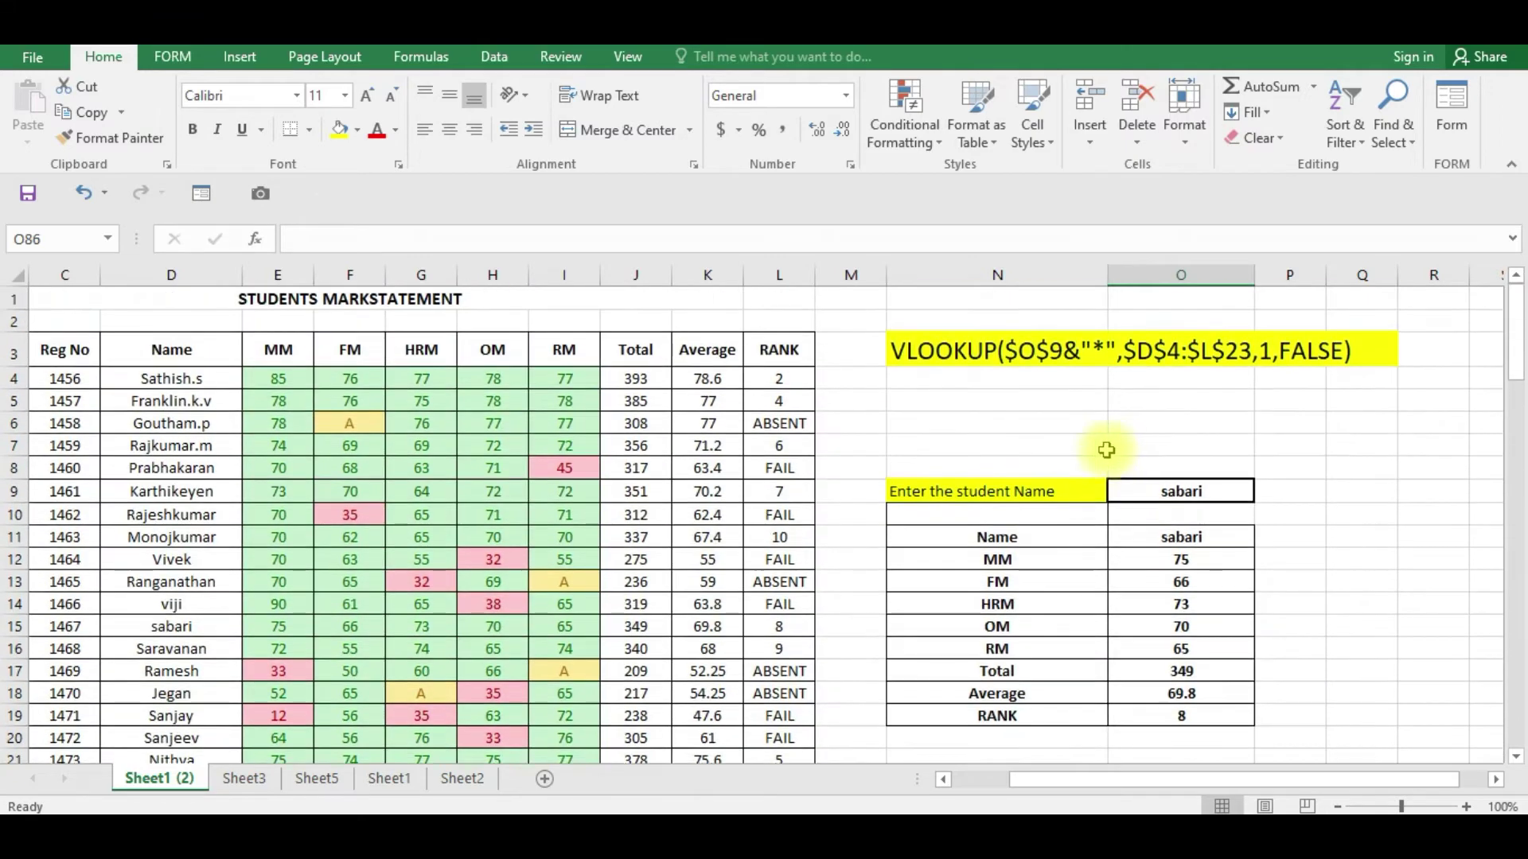
pyautogui.moveTo(39, 298); pyautogui.dragTo(796, 716)
pyautogui.click(259, 196)
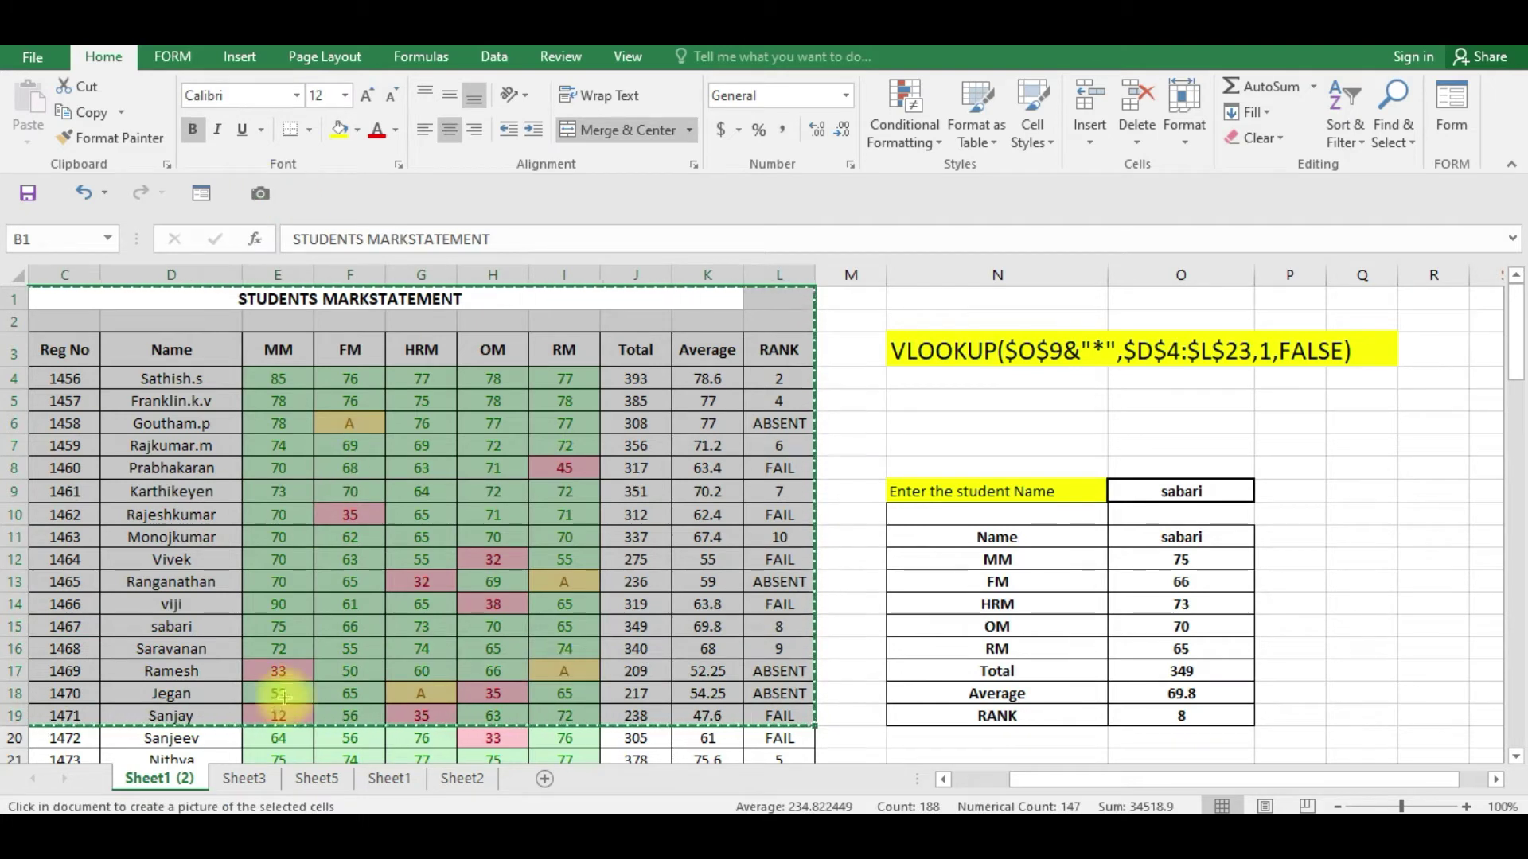
pyautogui.click(244, 779)
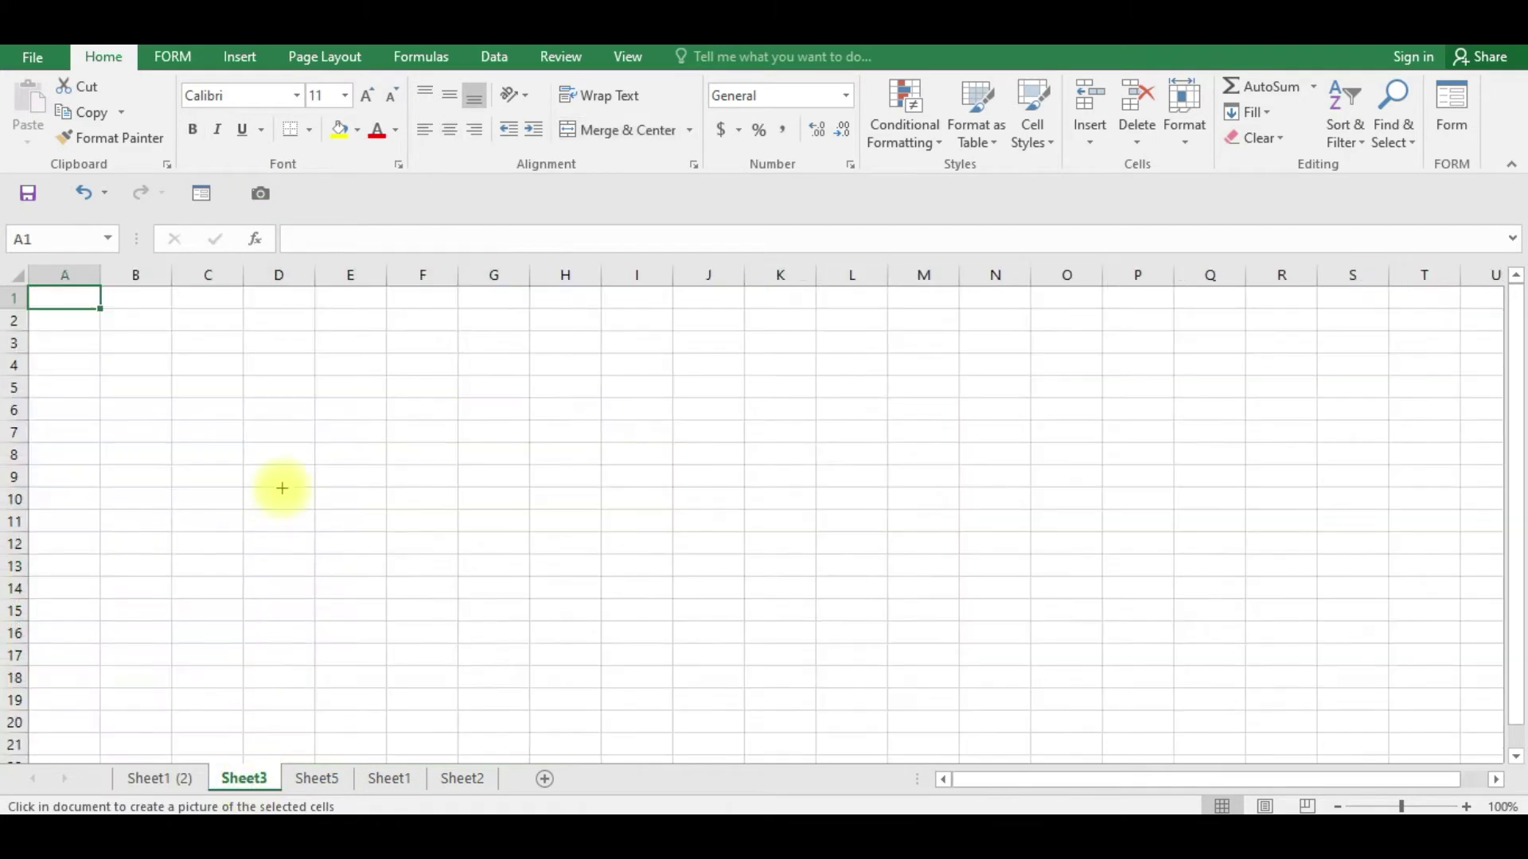
pyautogui.click(273, 406)
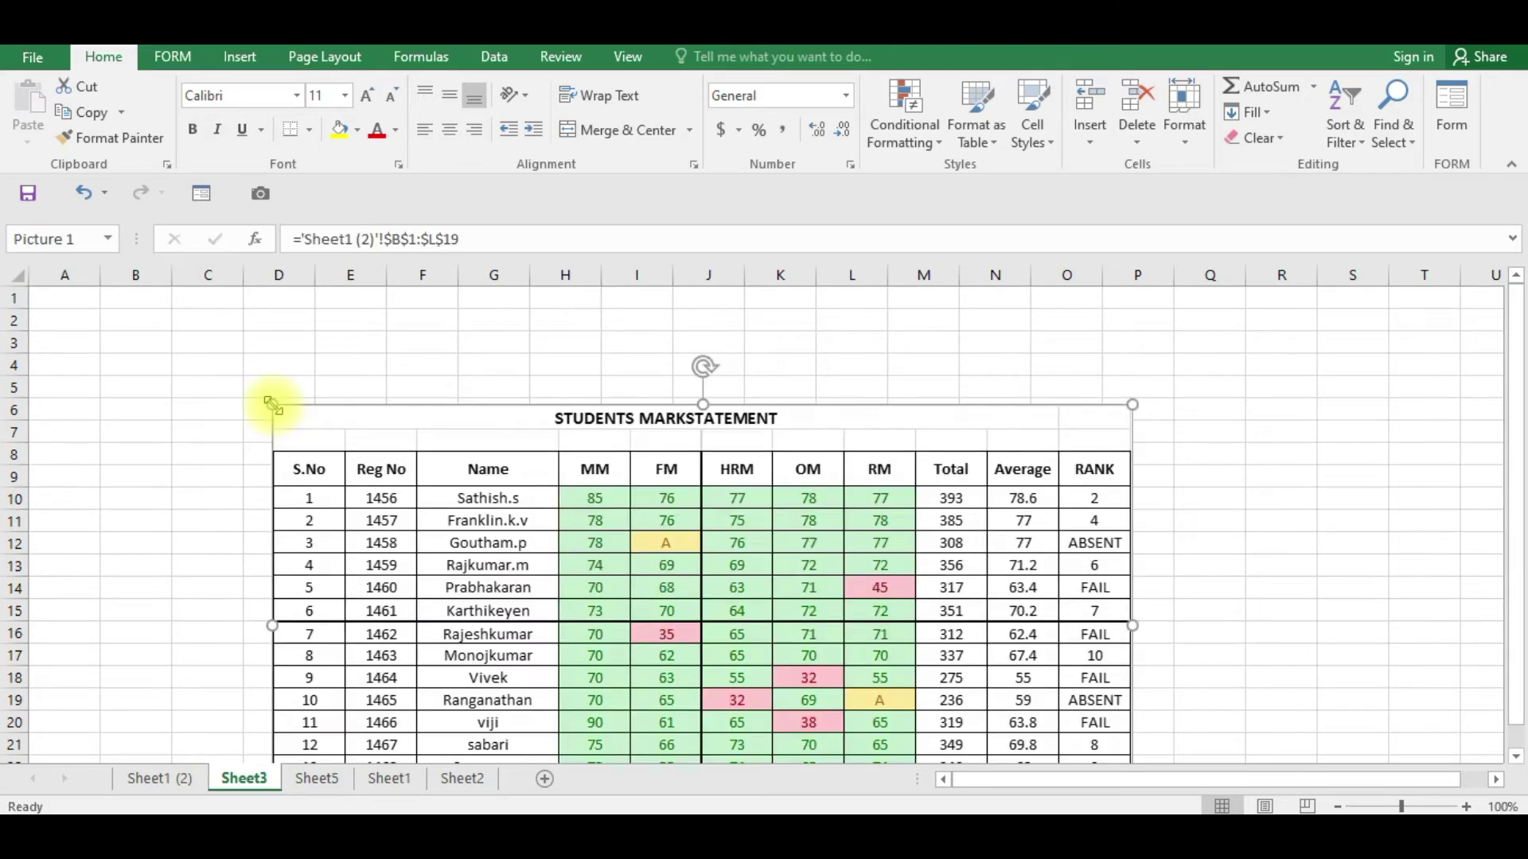
pyautogui.scroll(-2, 705, 412)
pyautogui.scroll(-1, 711, 412)
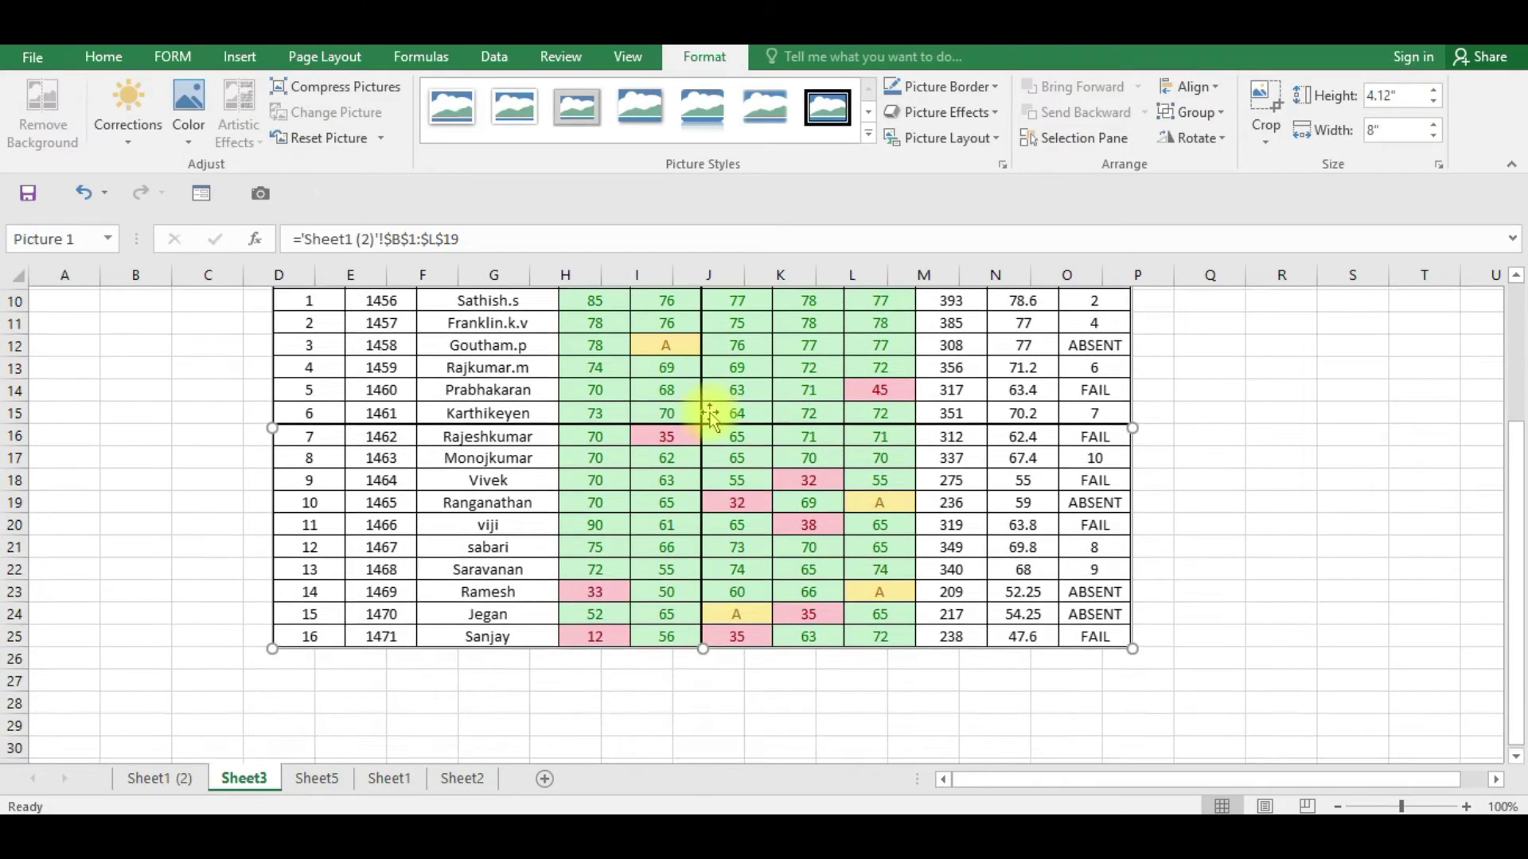
pyautogui.click(1362, 475)
pyautogui.scroll(2, 1358, 474)
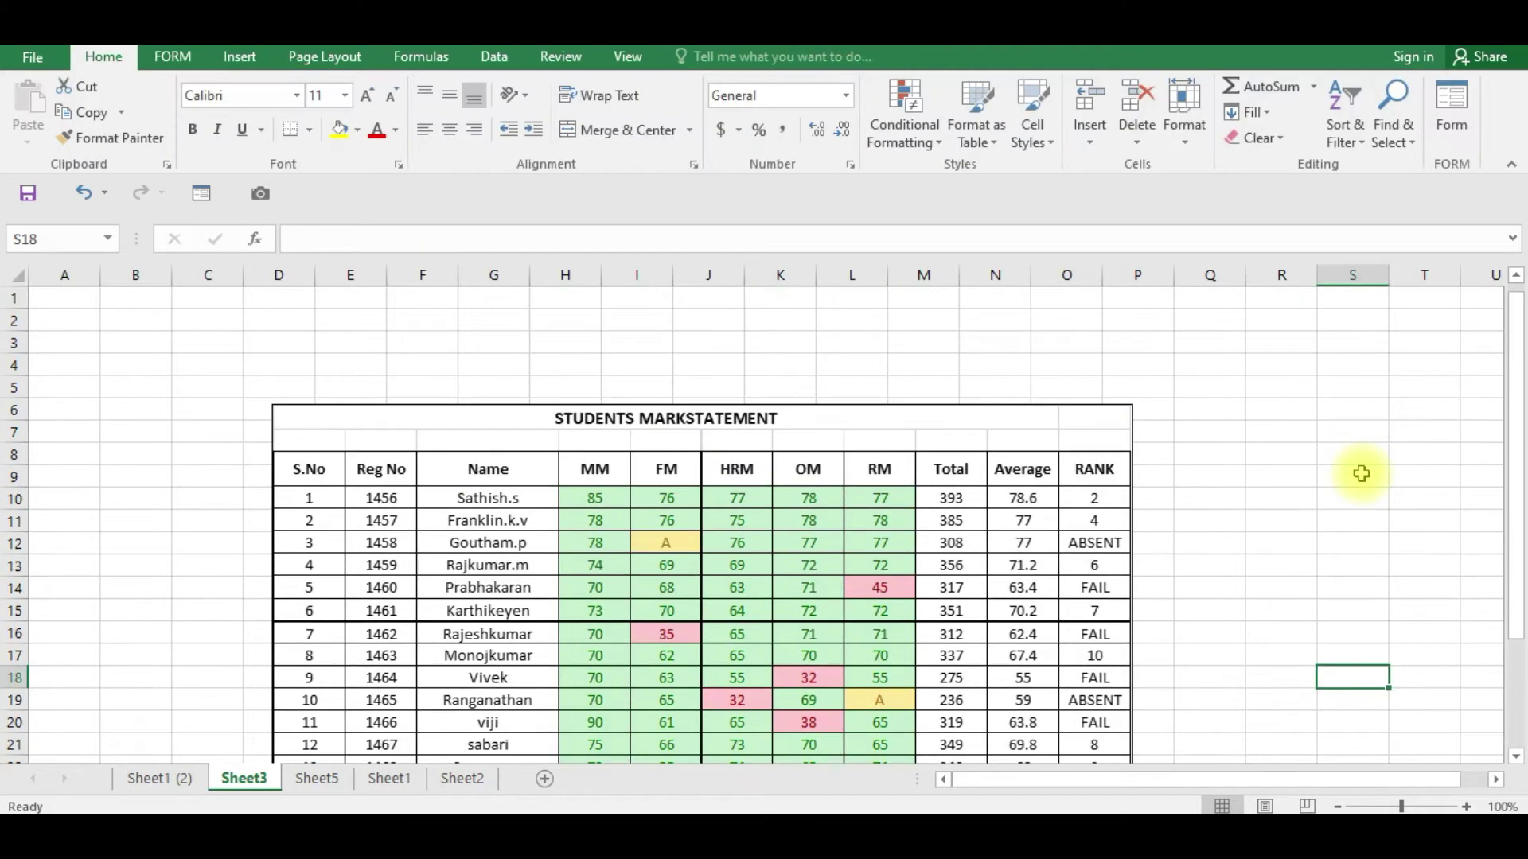
# Change Sathish's MM mark in E4 to 95 and compare it with the Sheet3 picture
pyautogui.click(180, 780)
pyautogui.click(327, 514)
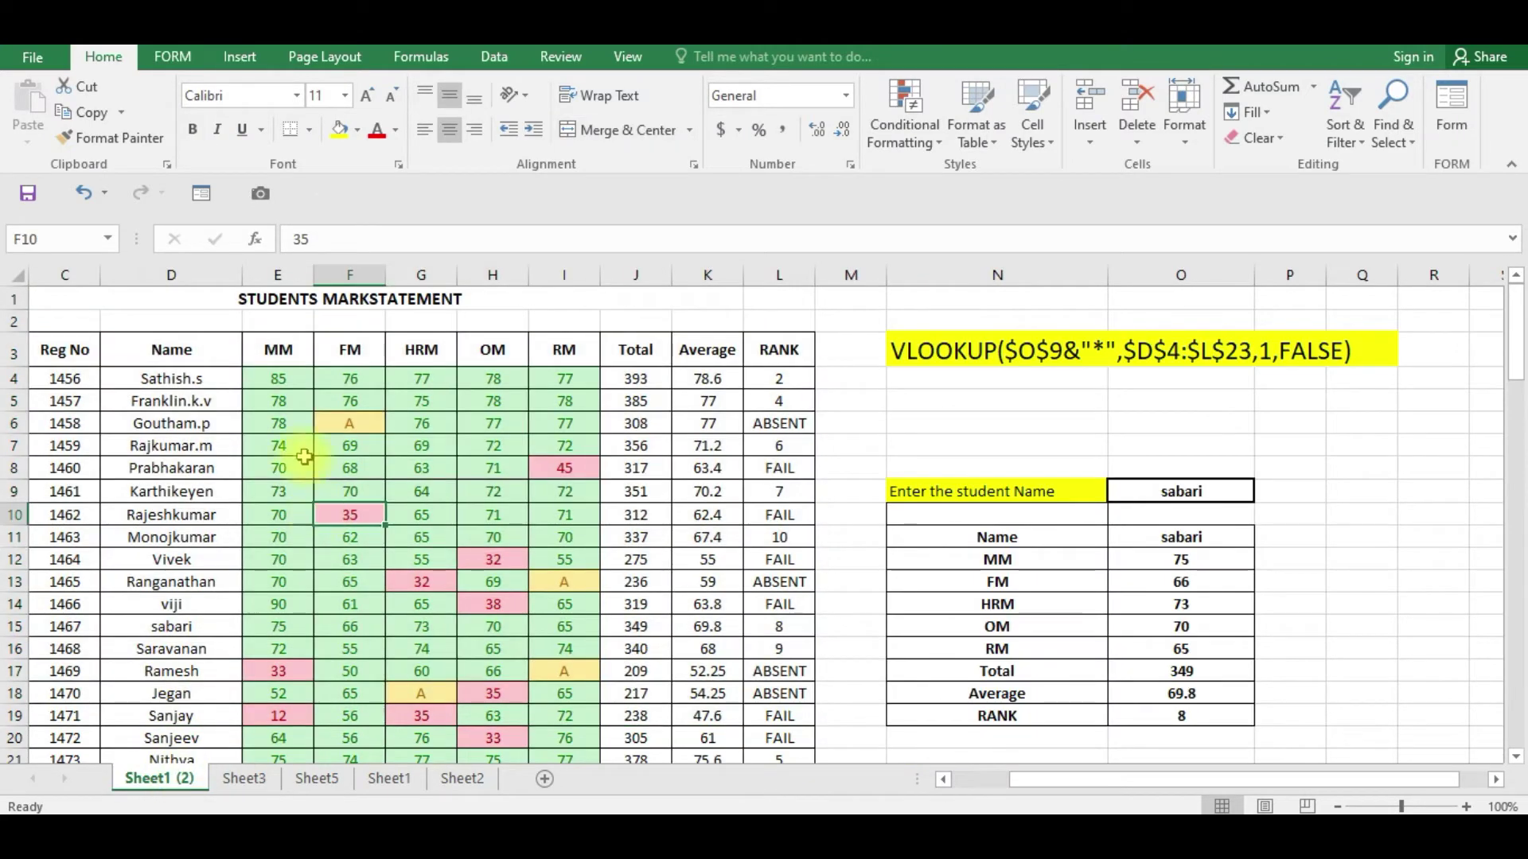
pyautogui.click(276, 381)
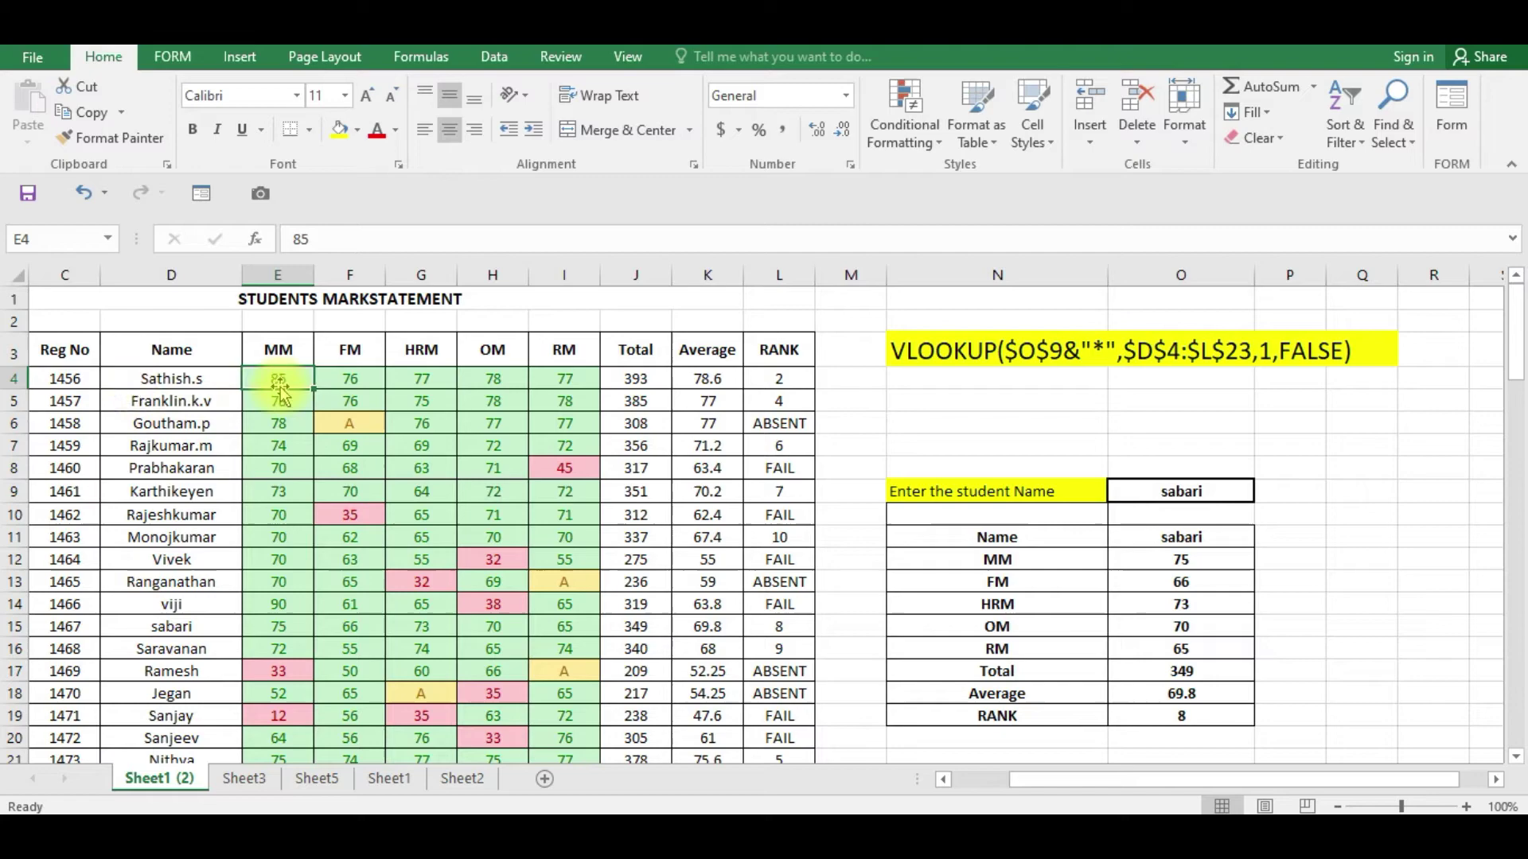
pyautogui.write('9')
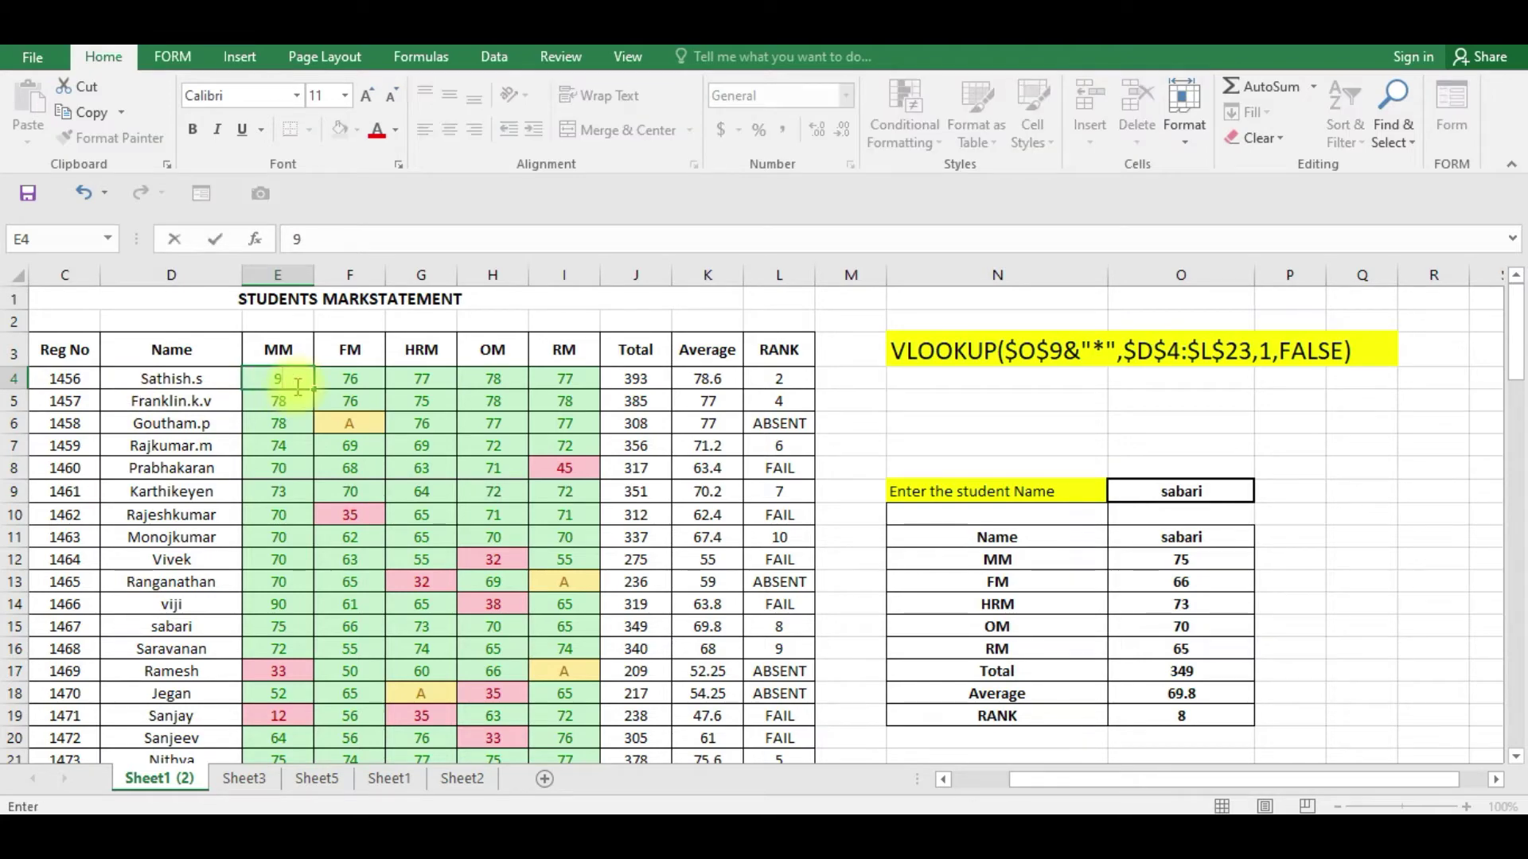
pyautogui.click(244, 778)
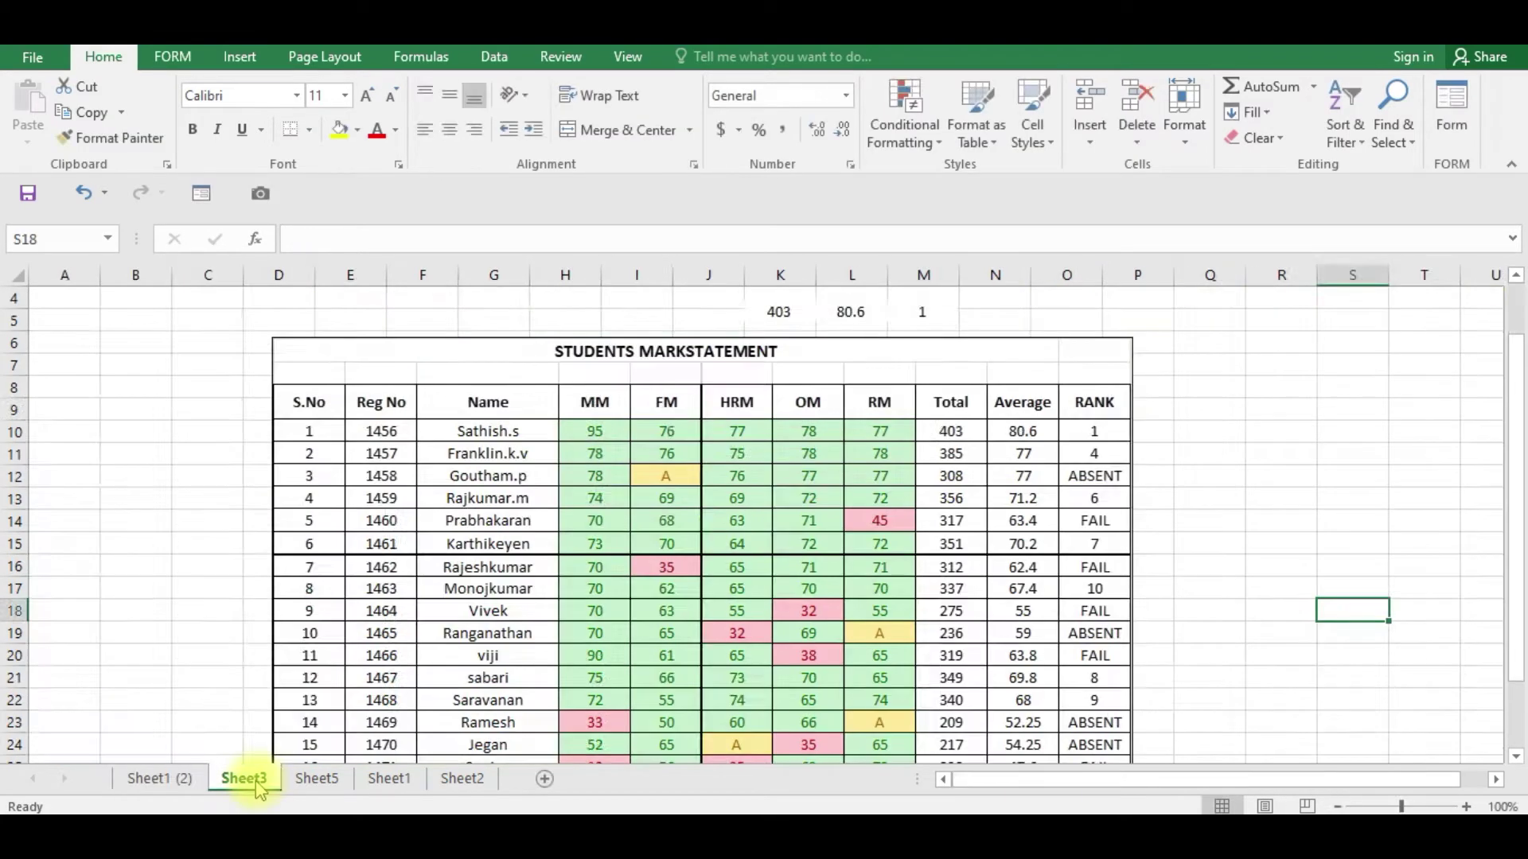
pyautogui.click(595, 458)
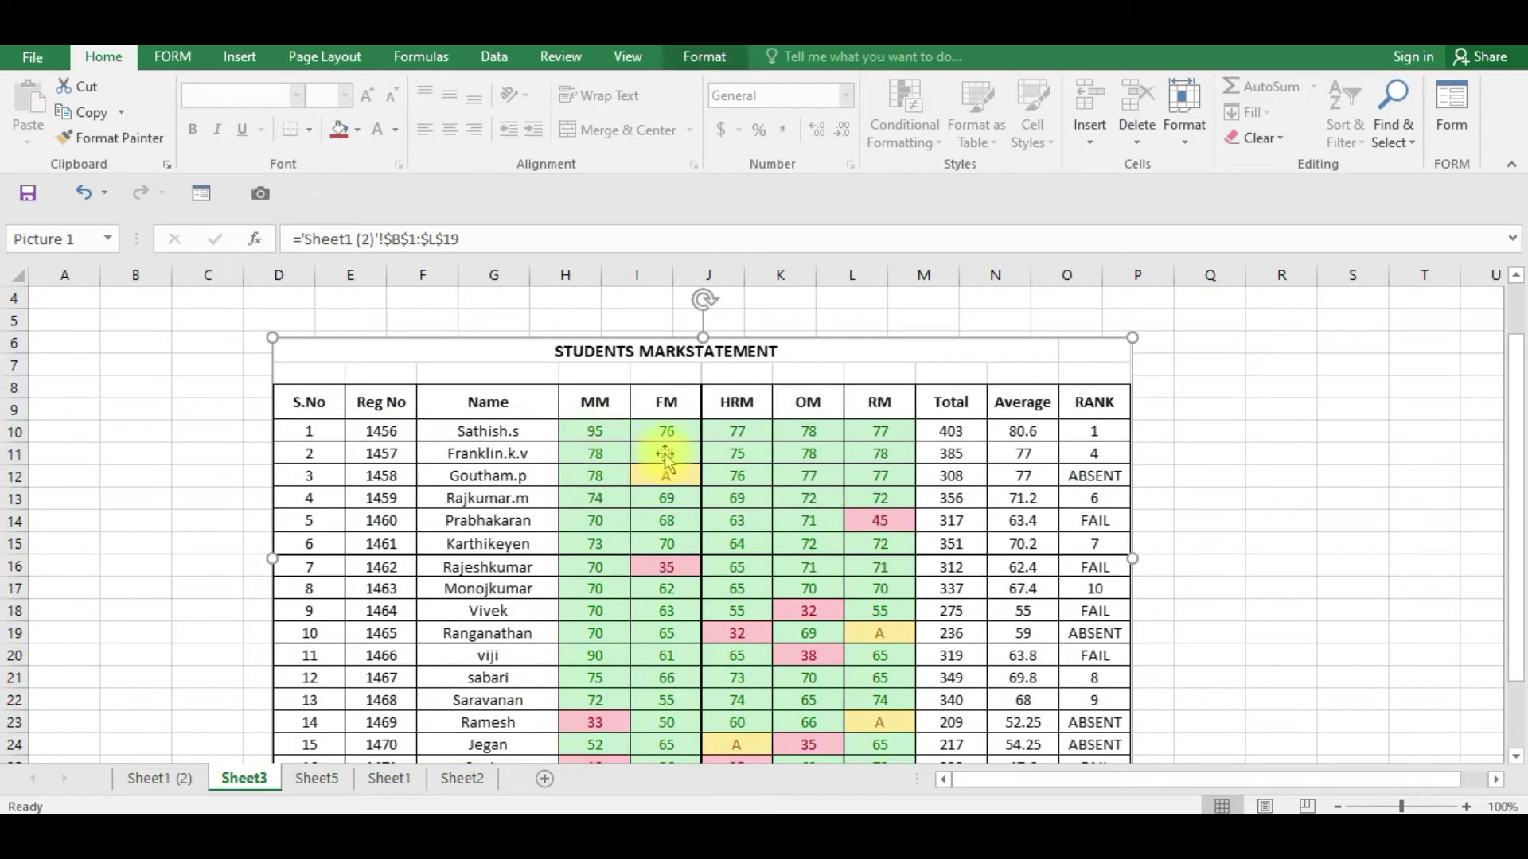
pyautogui.click(184, 780)
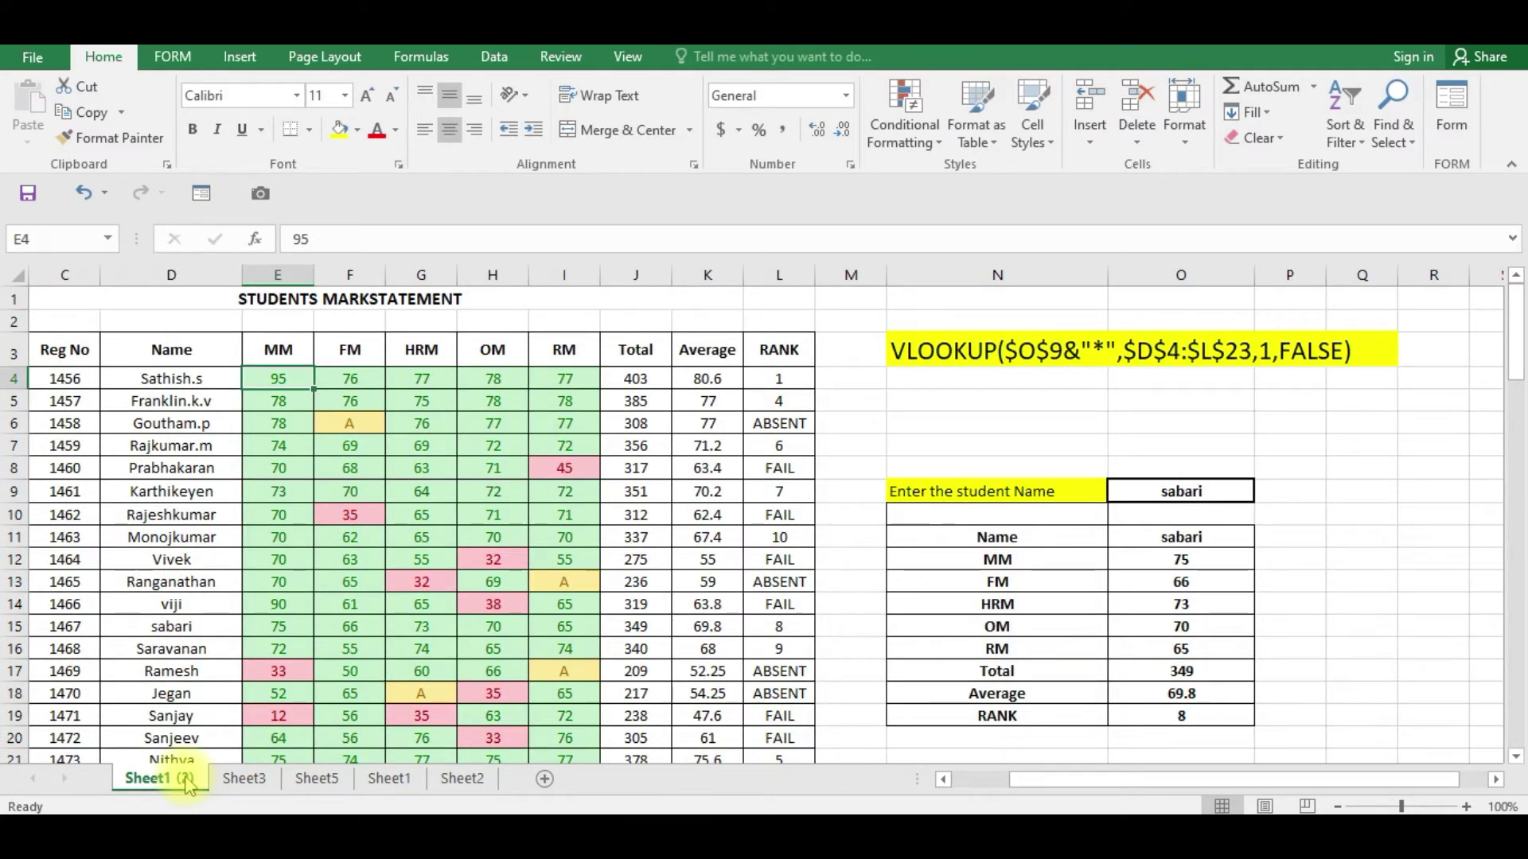
pyautogui.click(237, 779)
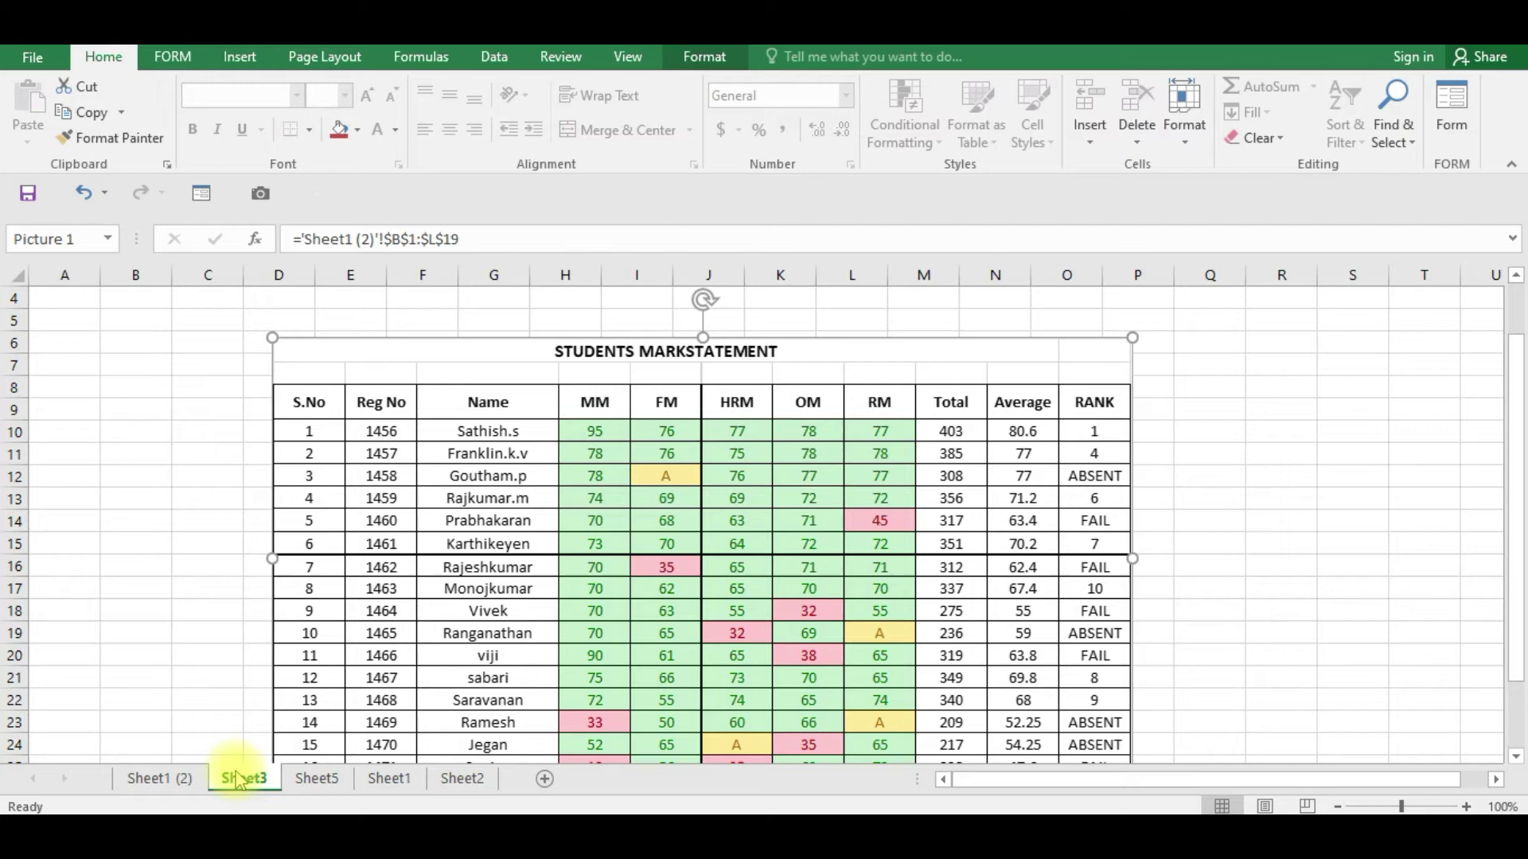
# Enter 100 as the FM mark in F5 and check the Sheet3 picture recalculates
pyautogui.click(151, 779)
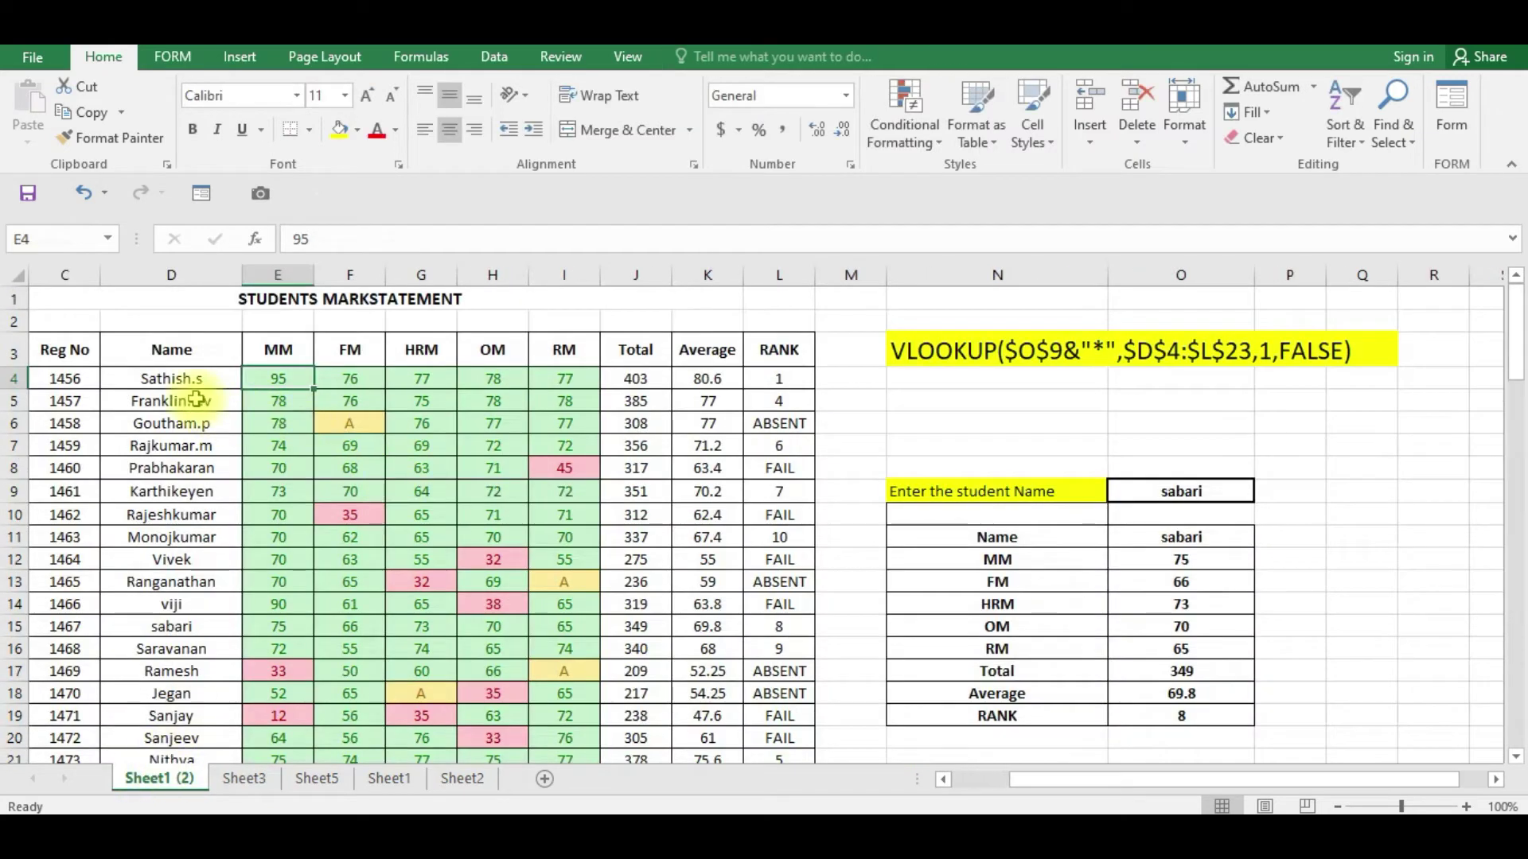
pyautogui.click(347, 401)
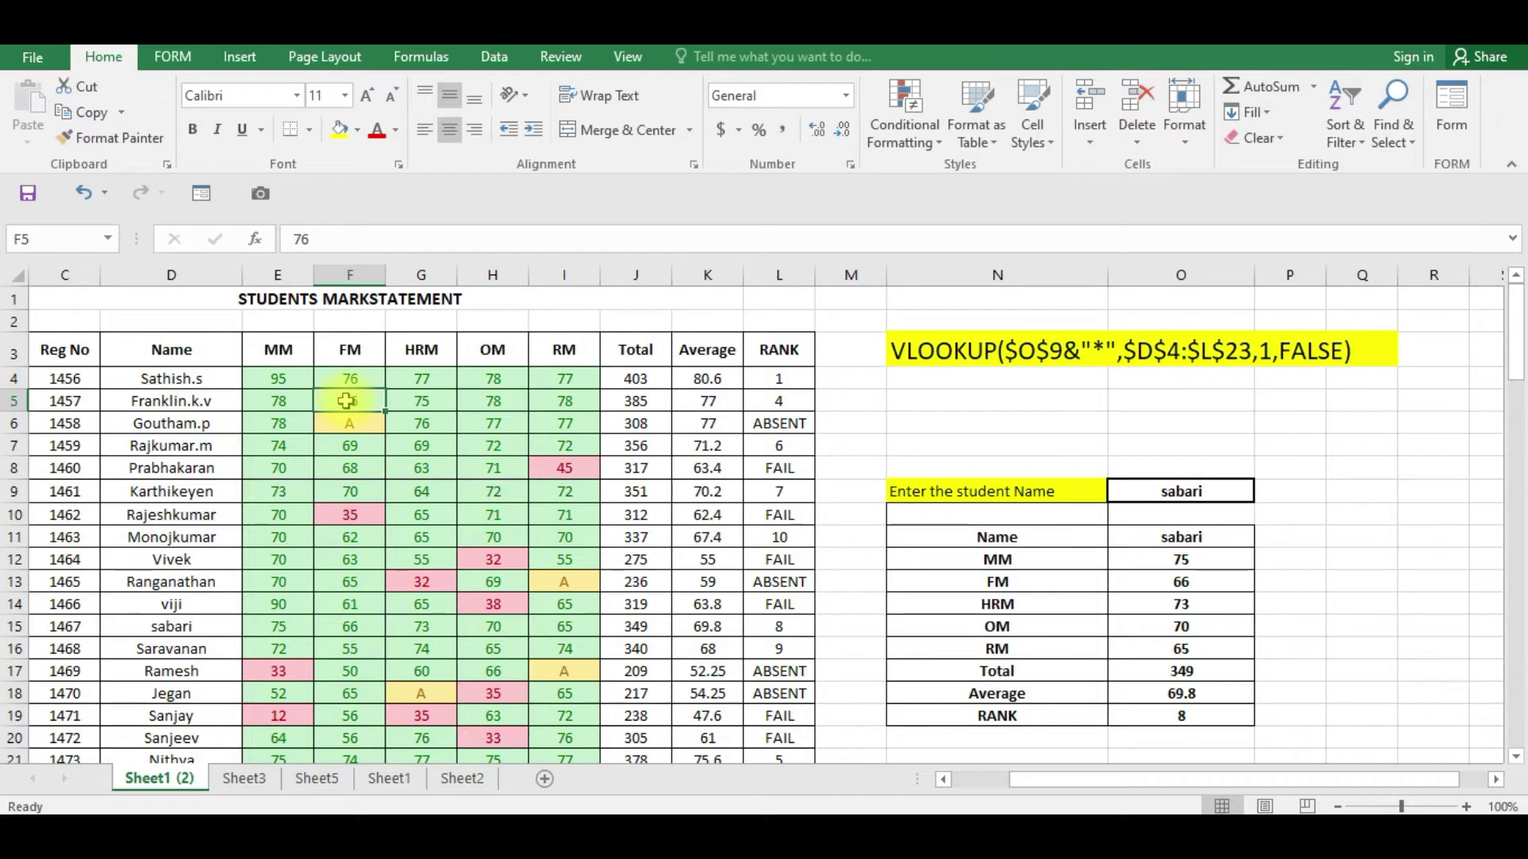
pyautogui.write('100')
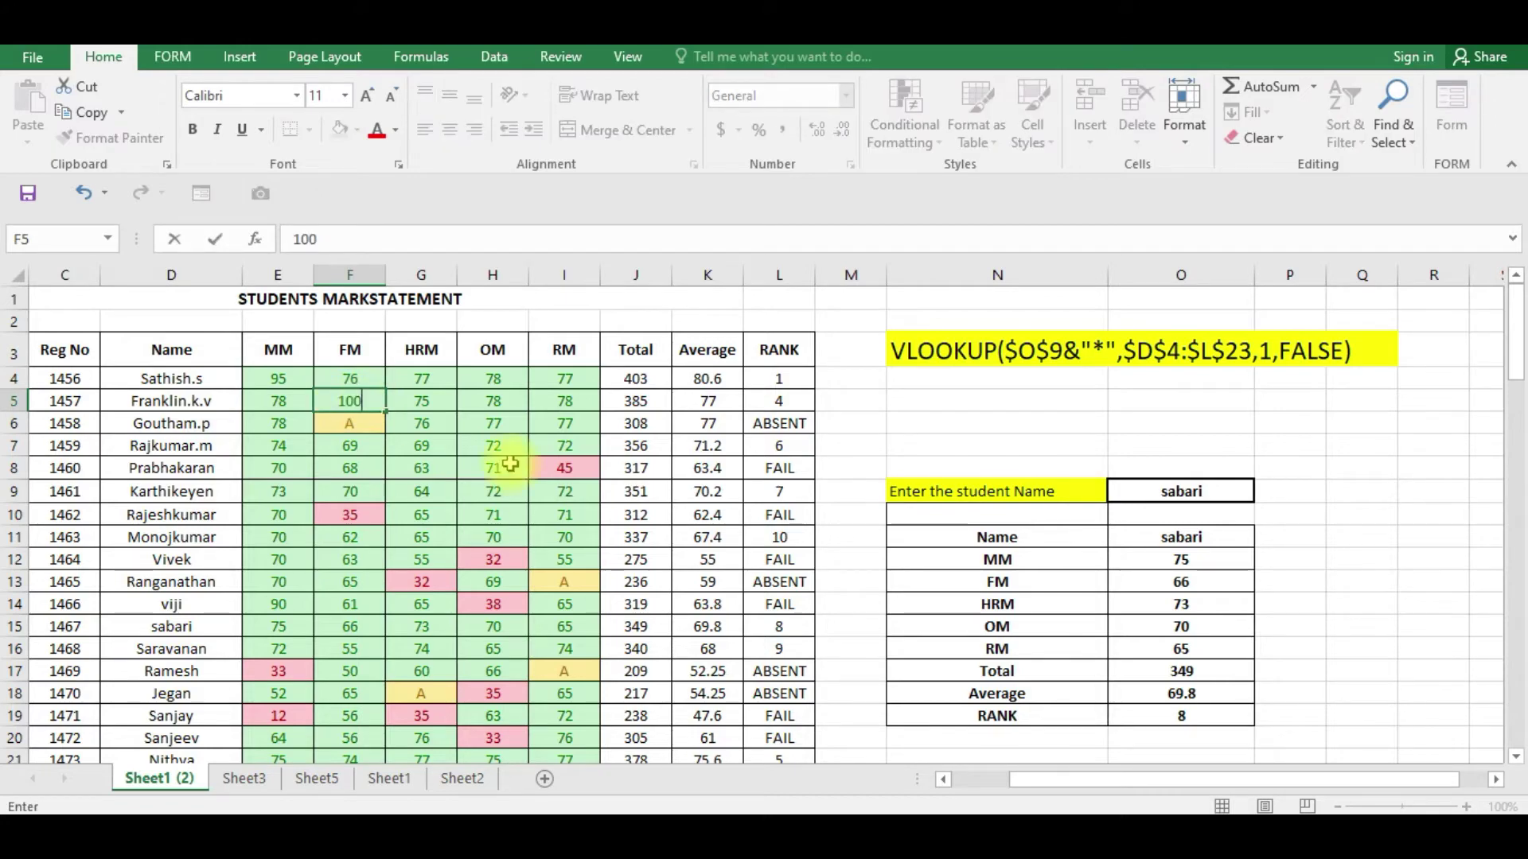
pyautogui.click(557, 491)
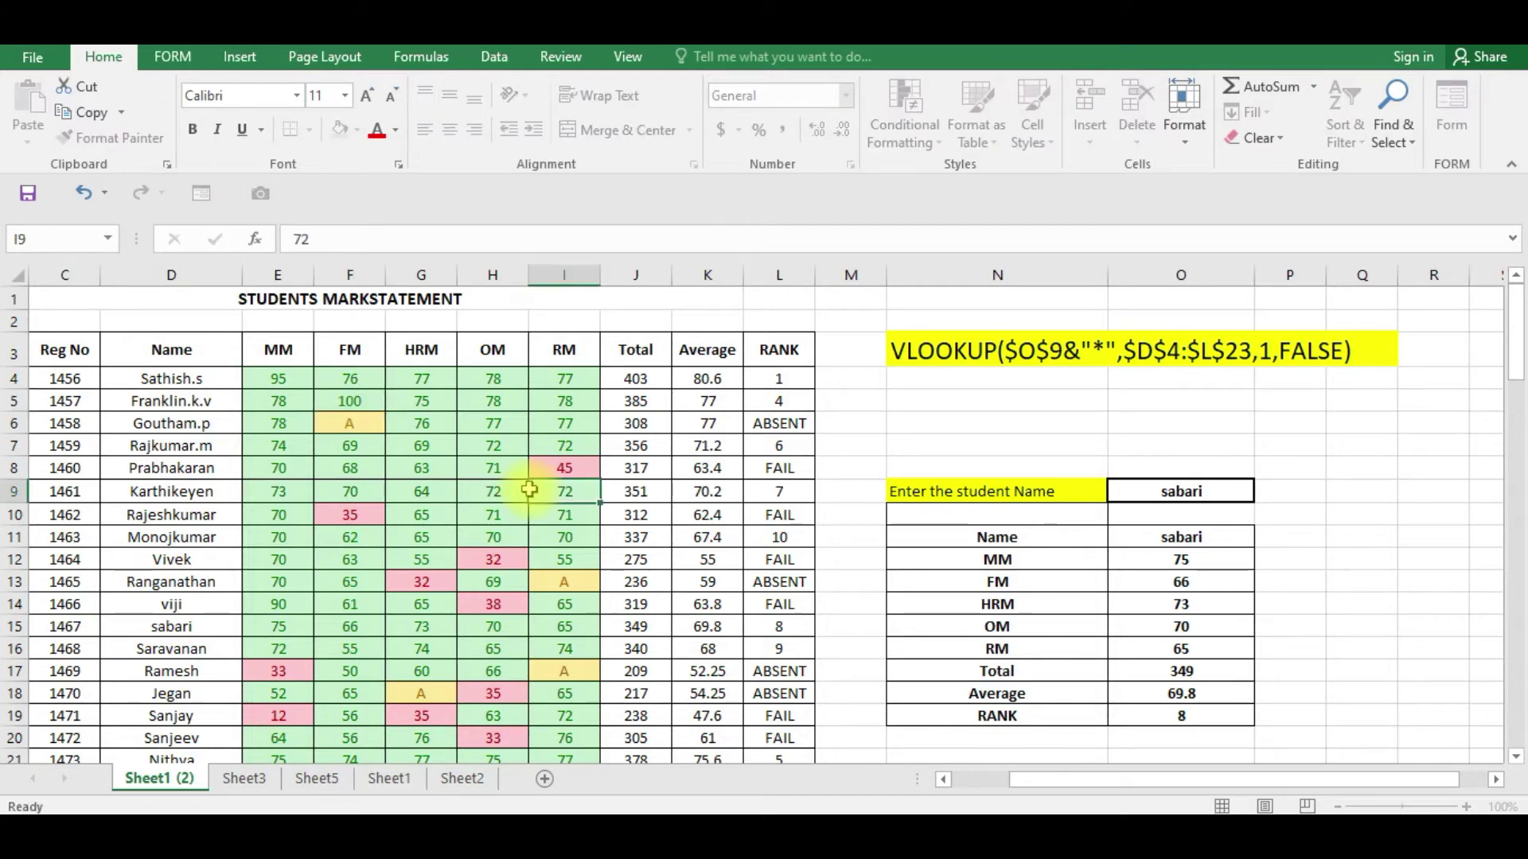
pyautogui.click(243, 779)
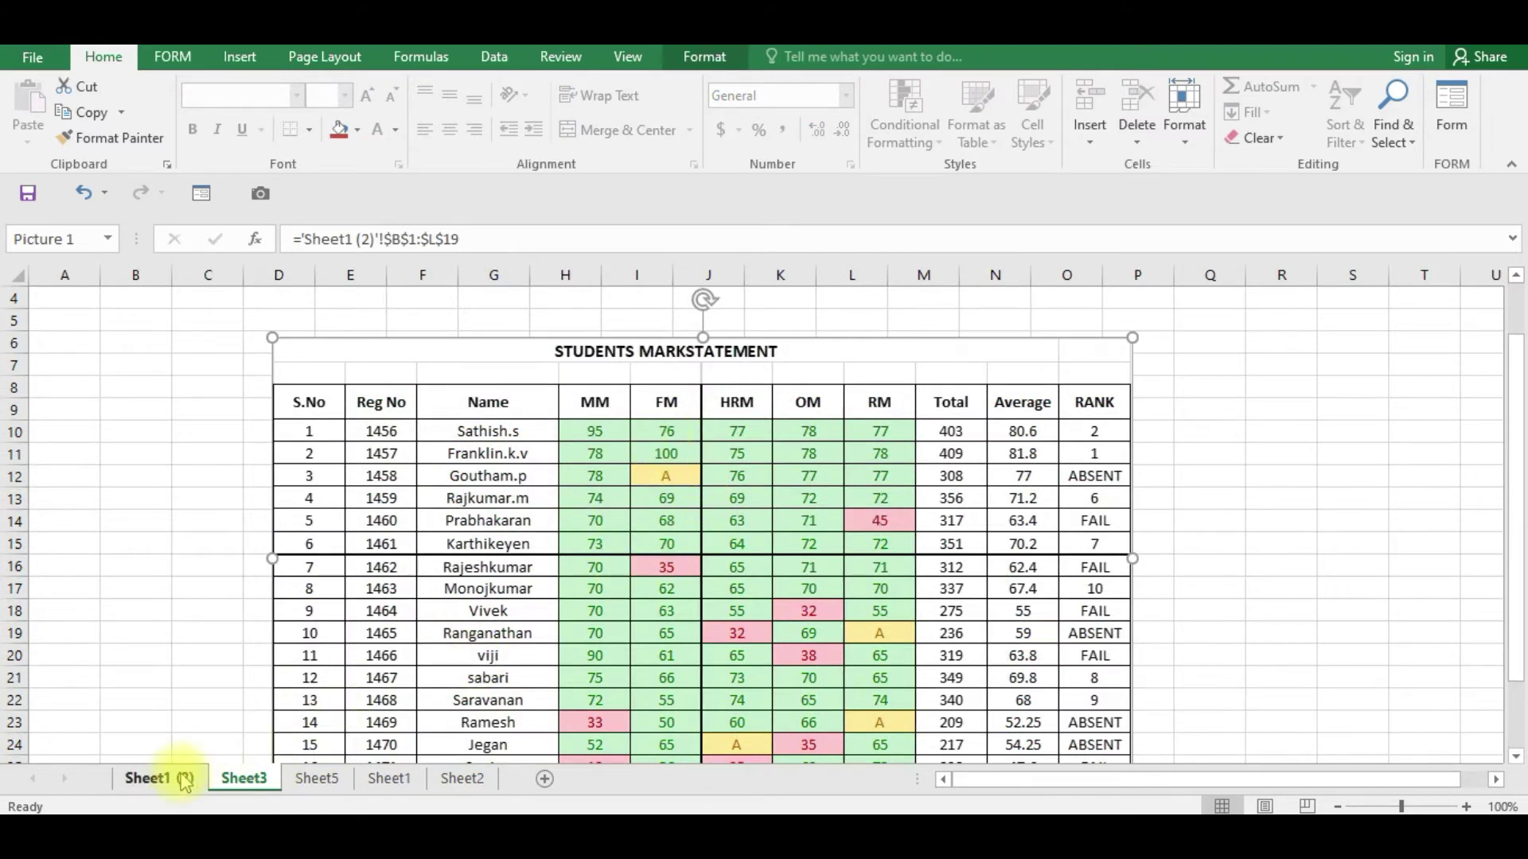
# Enter 100 as the MM mark in E9 and confirm the Sheet3 picture shows it
pyautogui.click(159, 779)
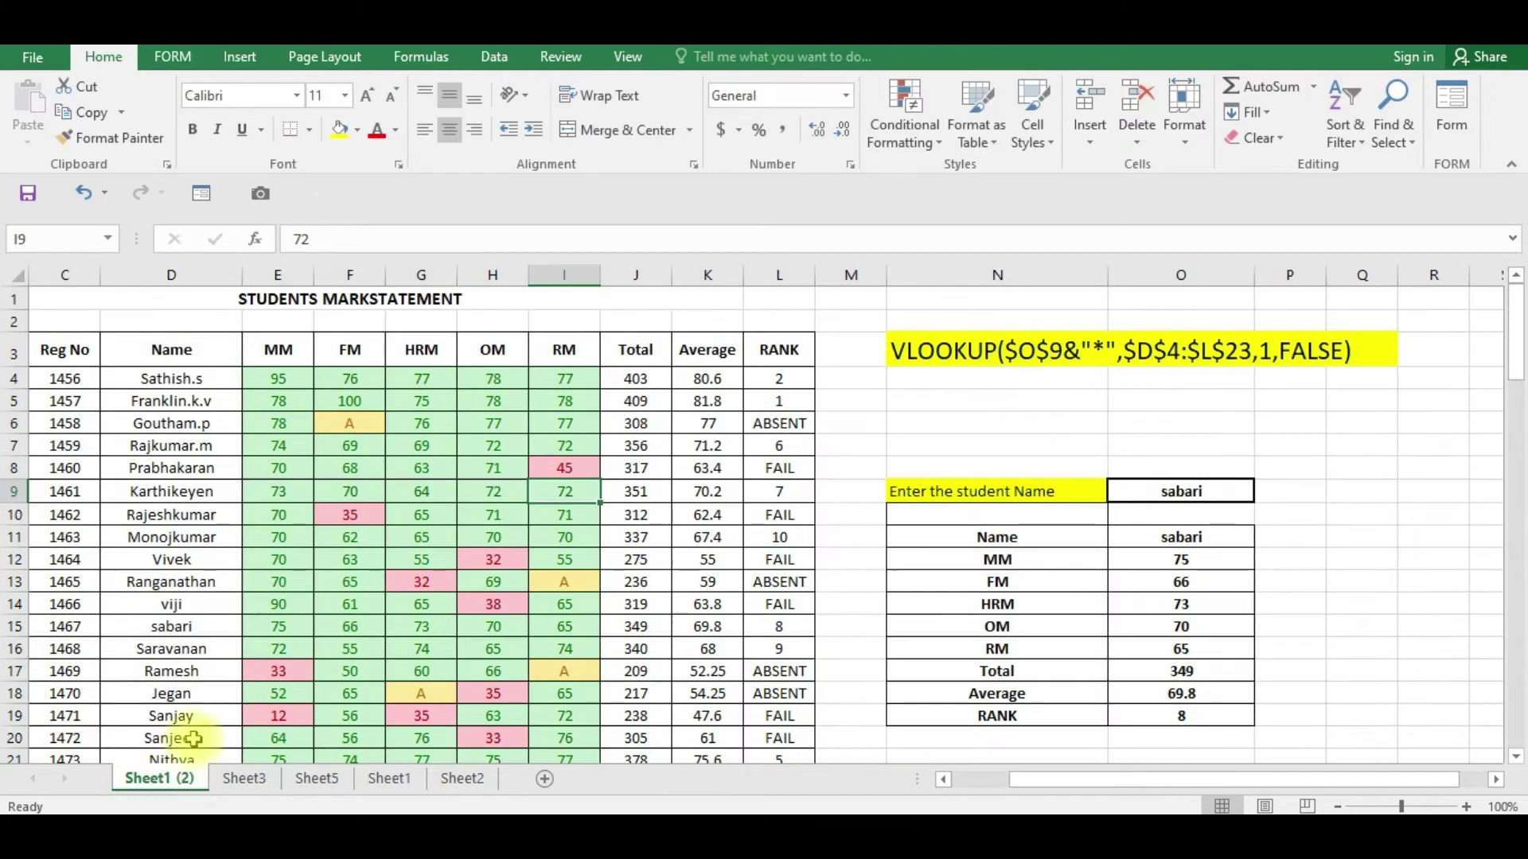
pyautogui.click(295, 495)
pyautogui.write('1000')
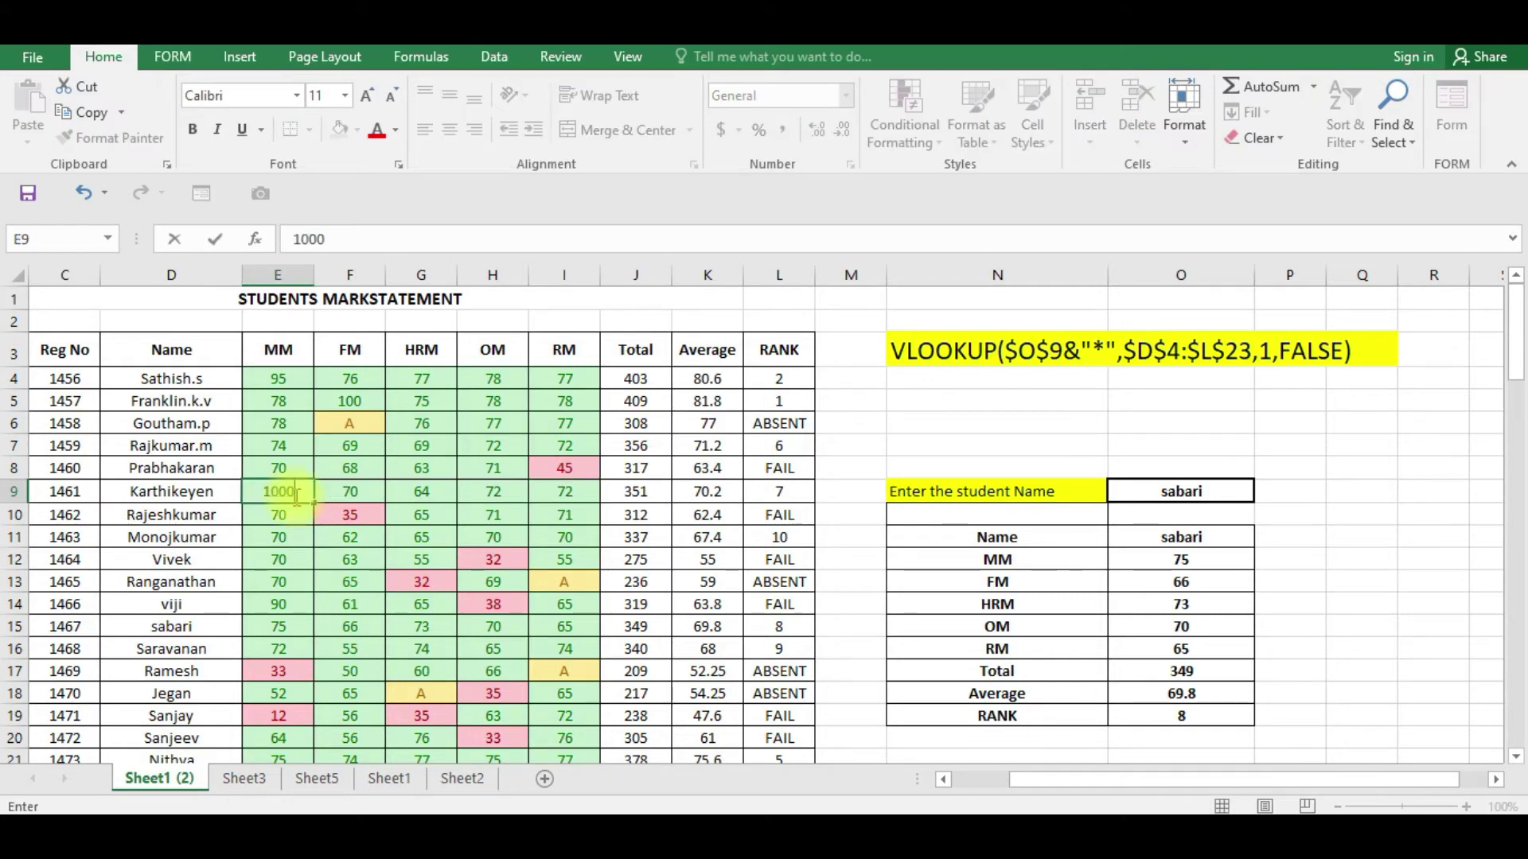
pyautogui.hotkey('ctrl', 'Return')
pyautogui.click(243, 780)
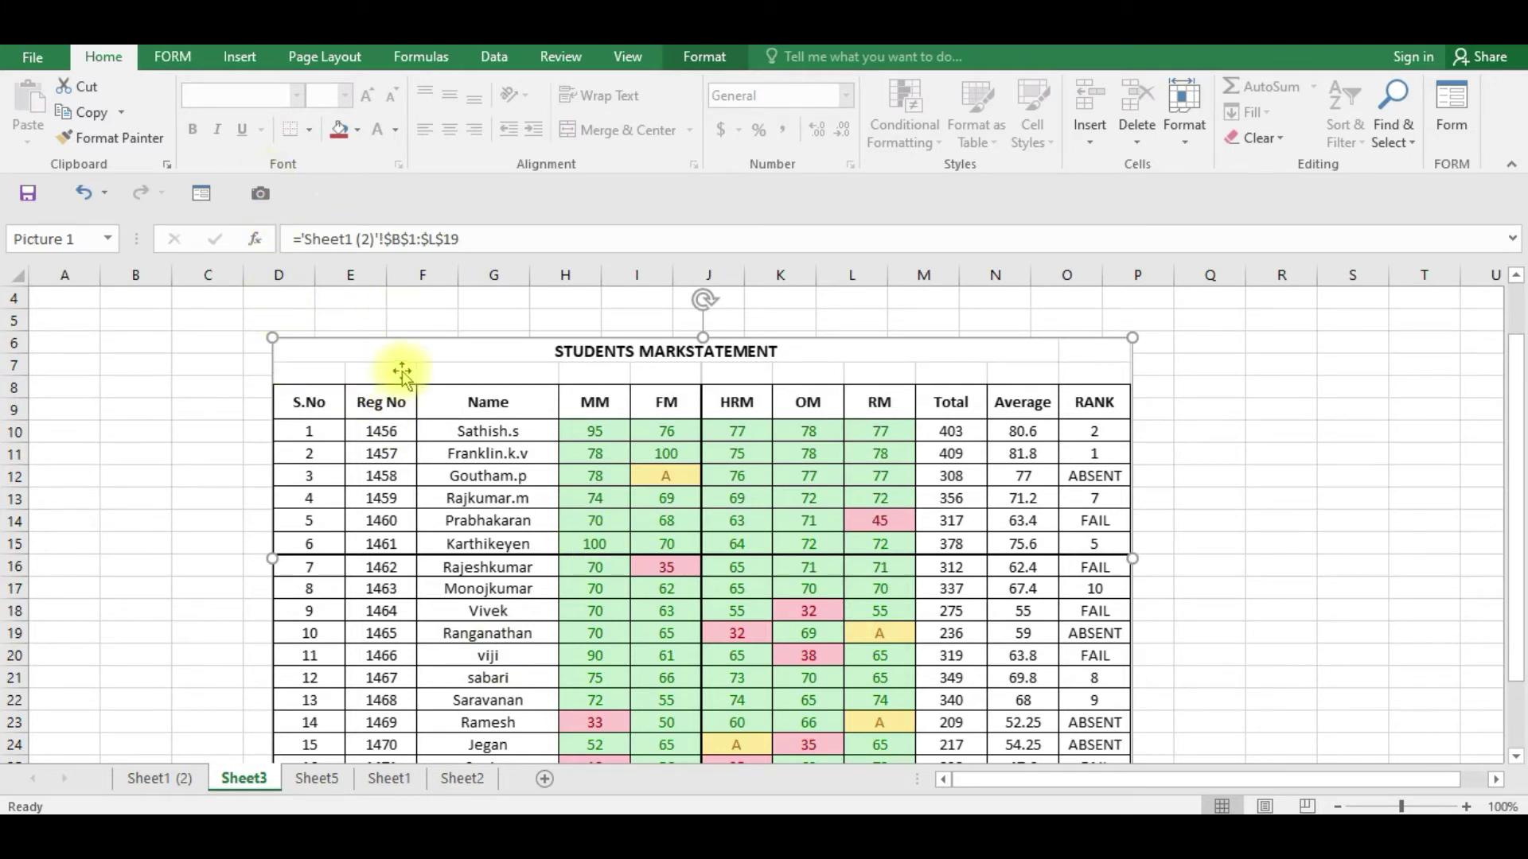
pyautogui.click(151, 780)
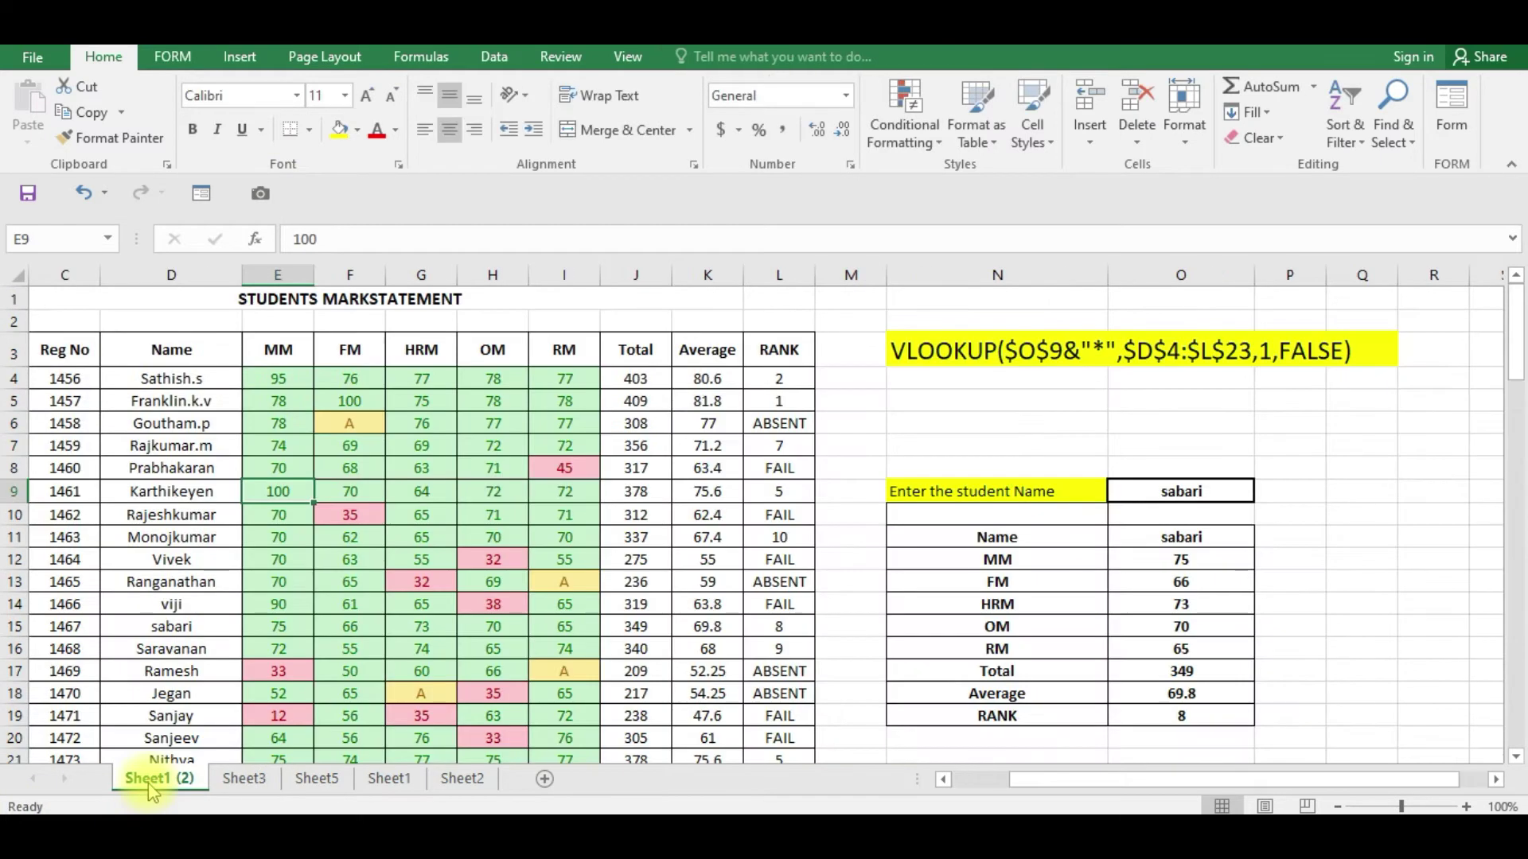
pyautogui.click(294, 492)
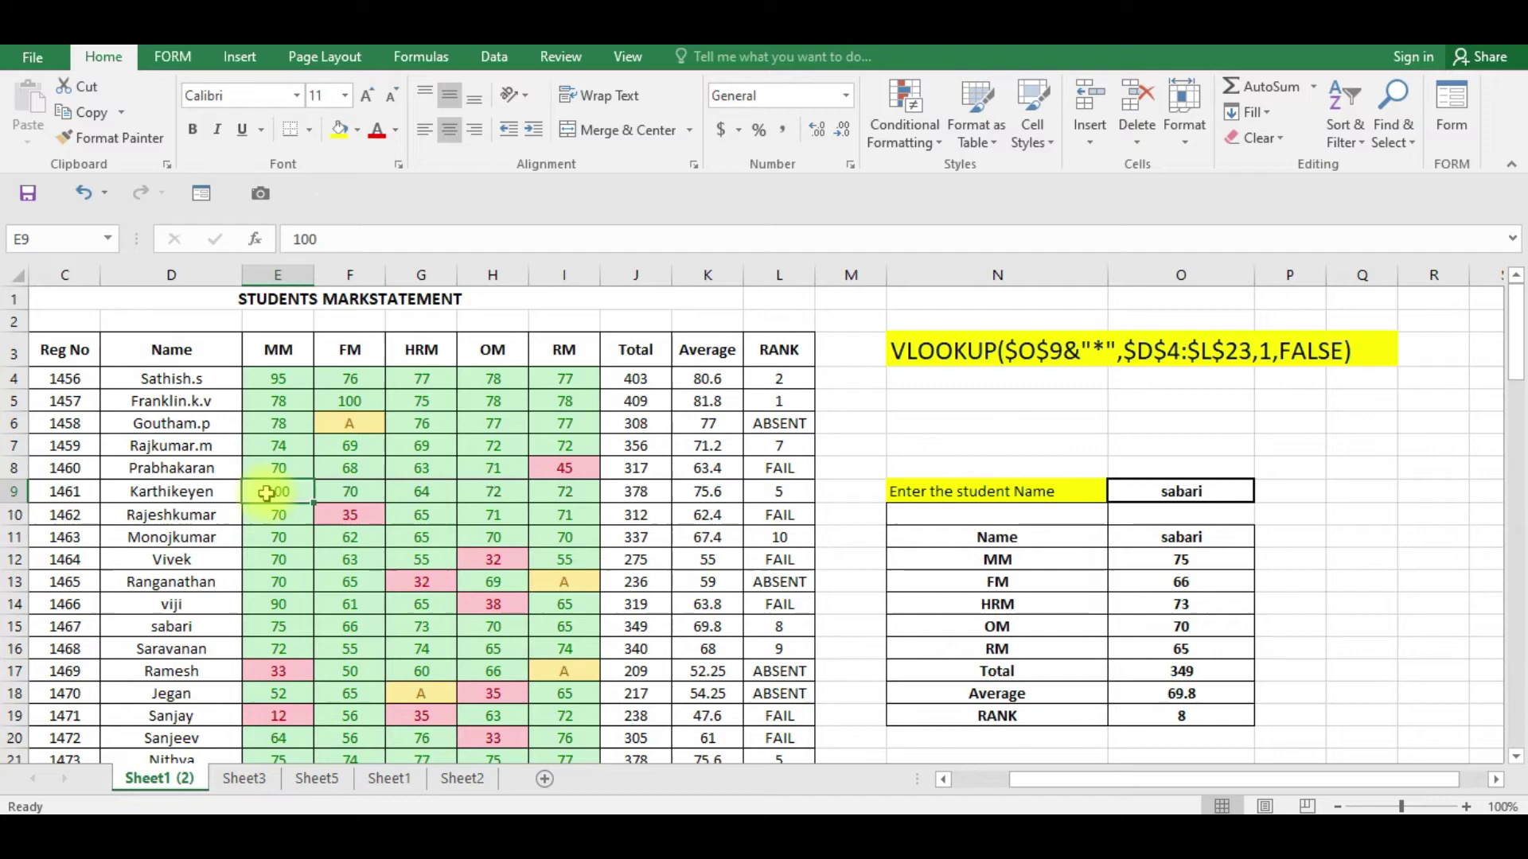
pyautogui.click(241, 778)
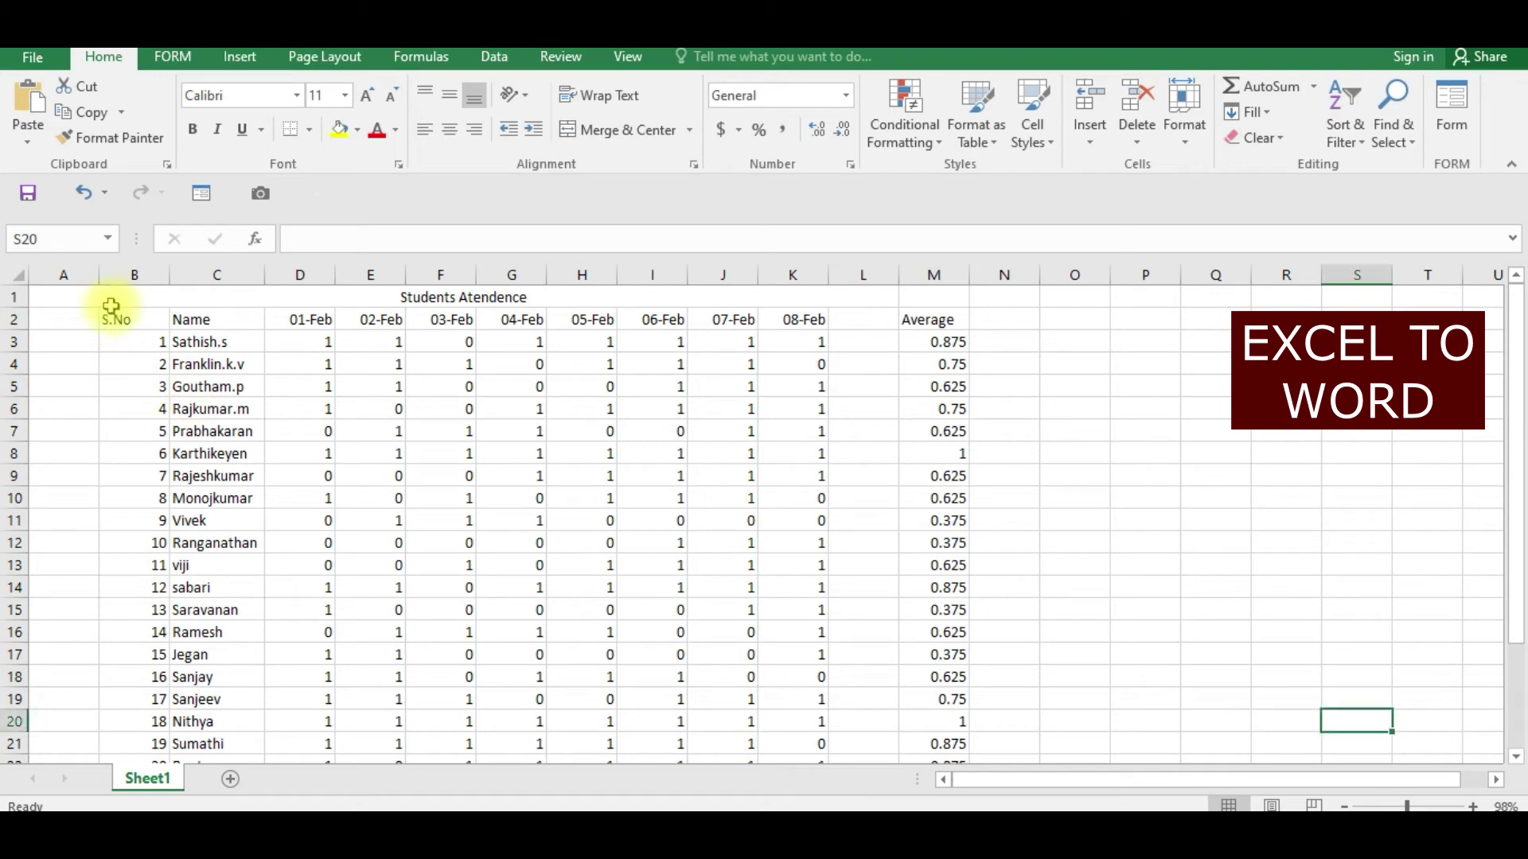
# Select the attendance range B2:M22 and capture it with the Camera button
pyautogui.moveTo(145, 326); pyautogui.dragTo(923, 702)
pyautogui.scroll(1, 918, 701)
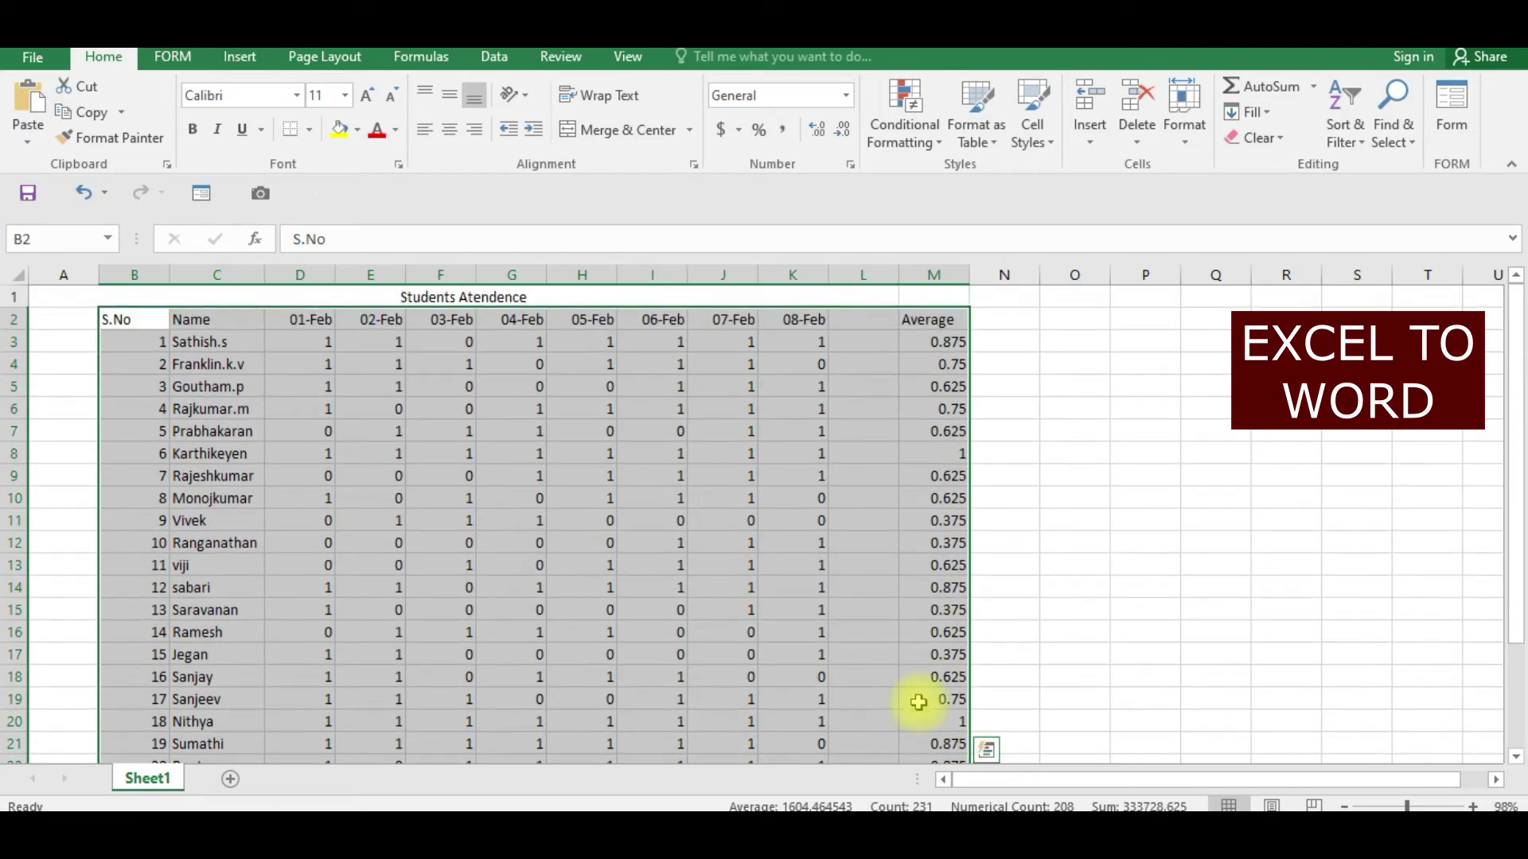
pyautogui.click(271, 203)
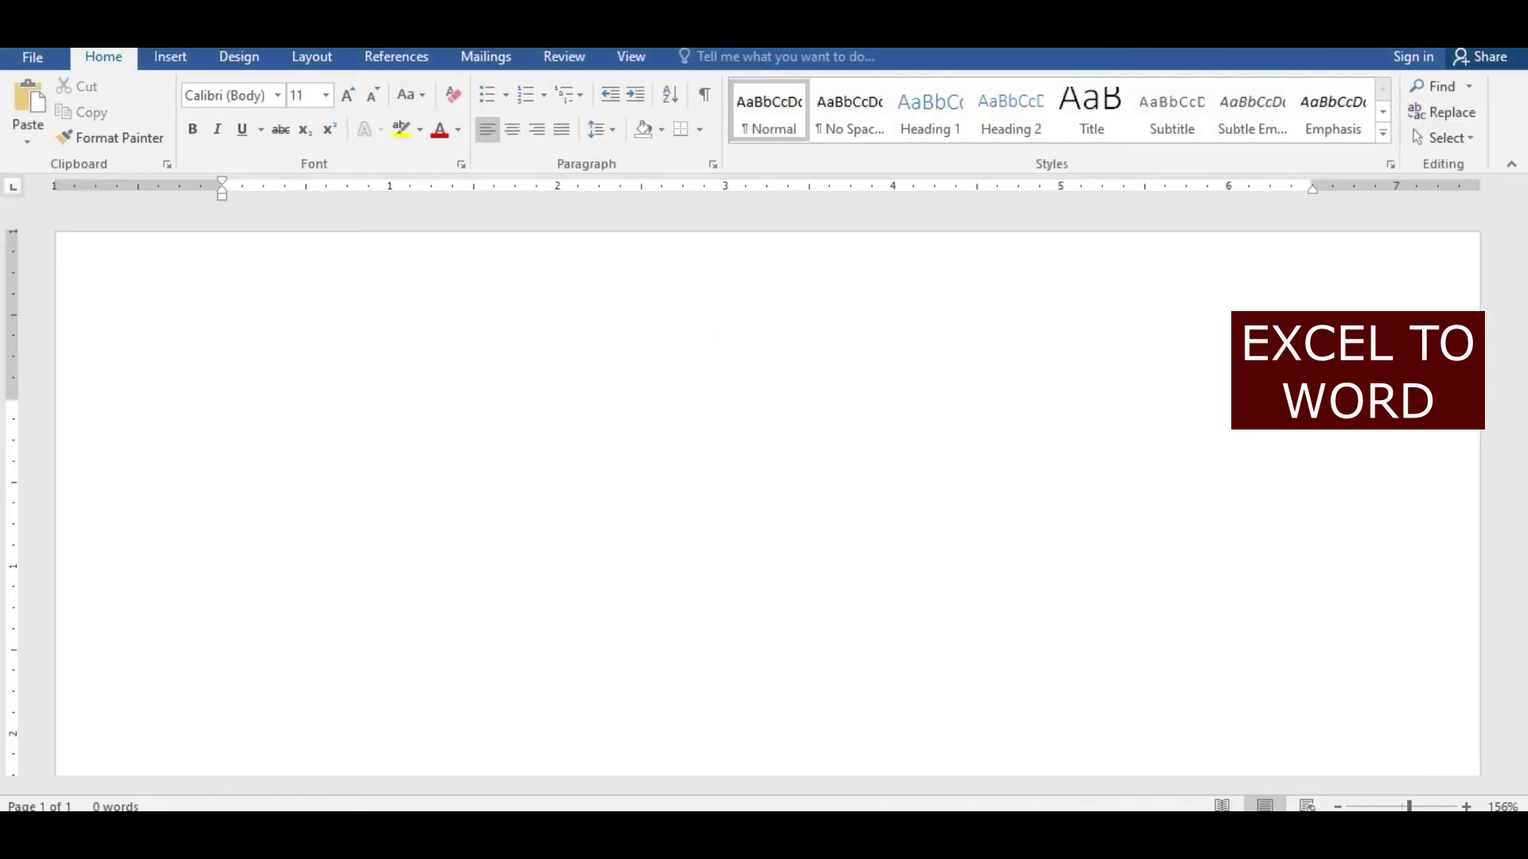
# Paste the attendance table onto the blank Word page using Keep Source Formatting
pyautogui.click(318, 386)
pyautogui.rightClick(264, 402)
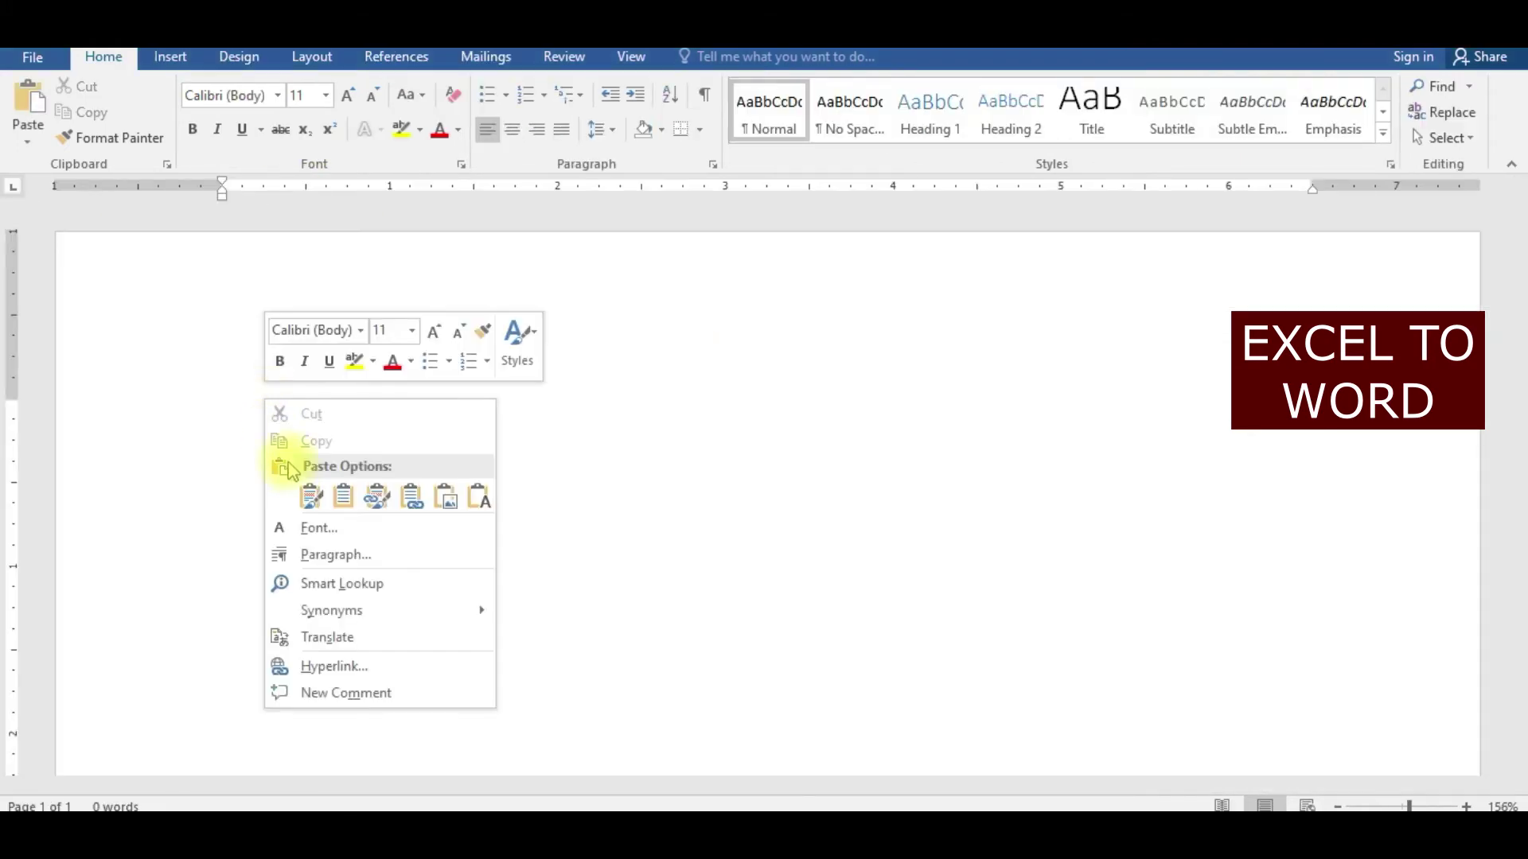
pyautogui.click(310, 496)
pyautogui.scroll(-3, 341, 468)
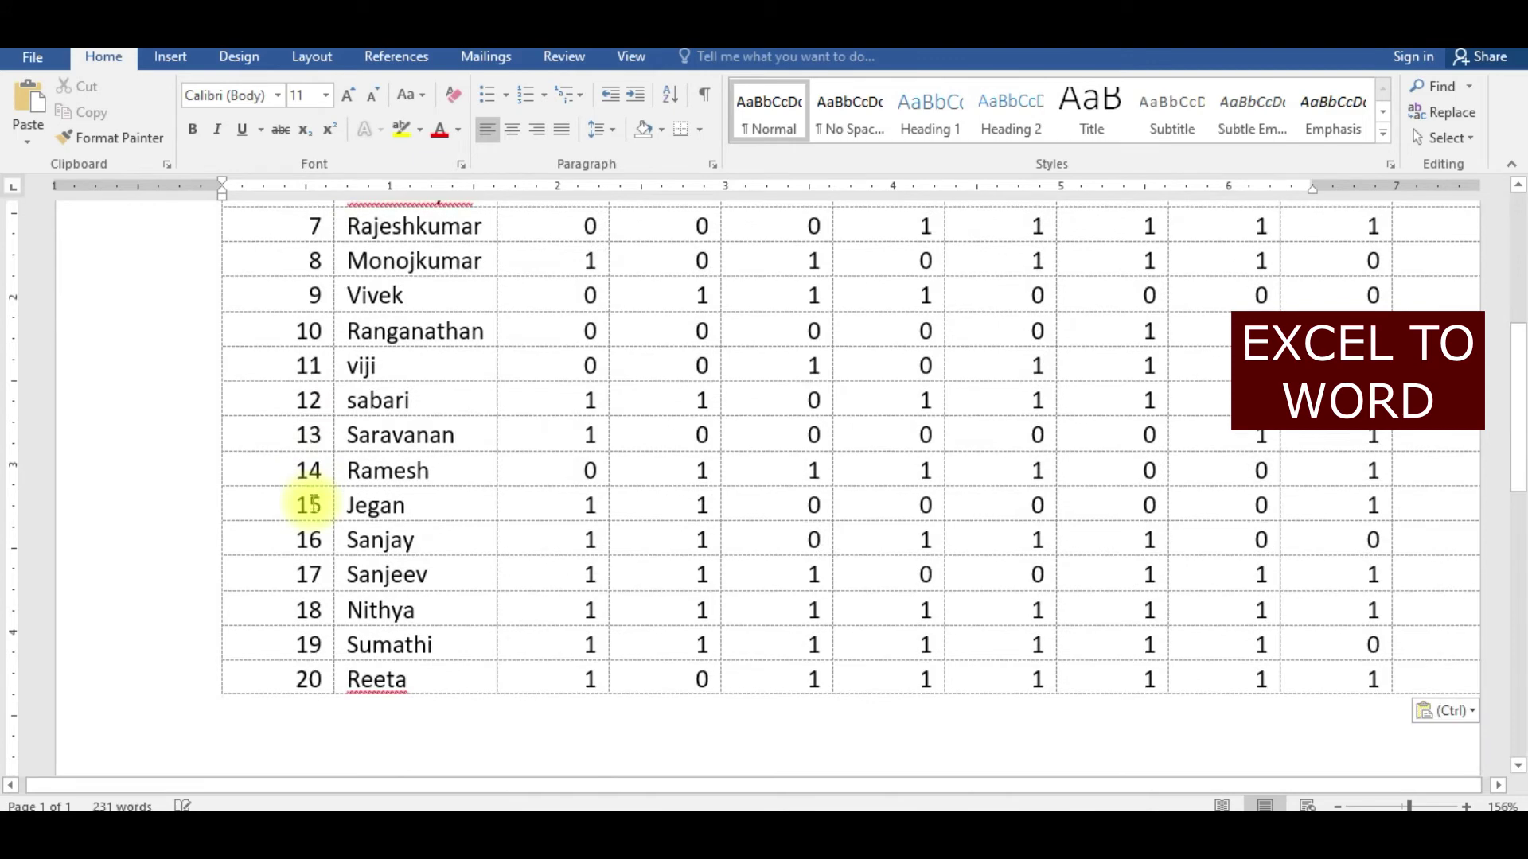
pyautogui.scroll(5, 341, 468)
pyautogui.click(366, 313)
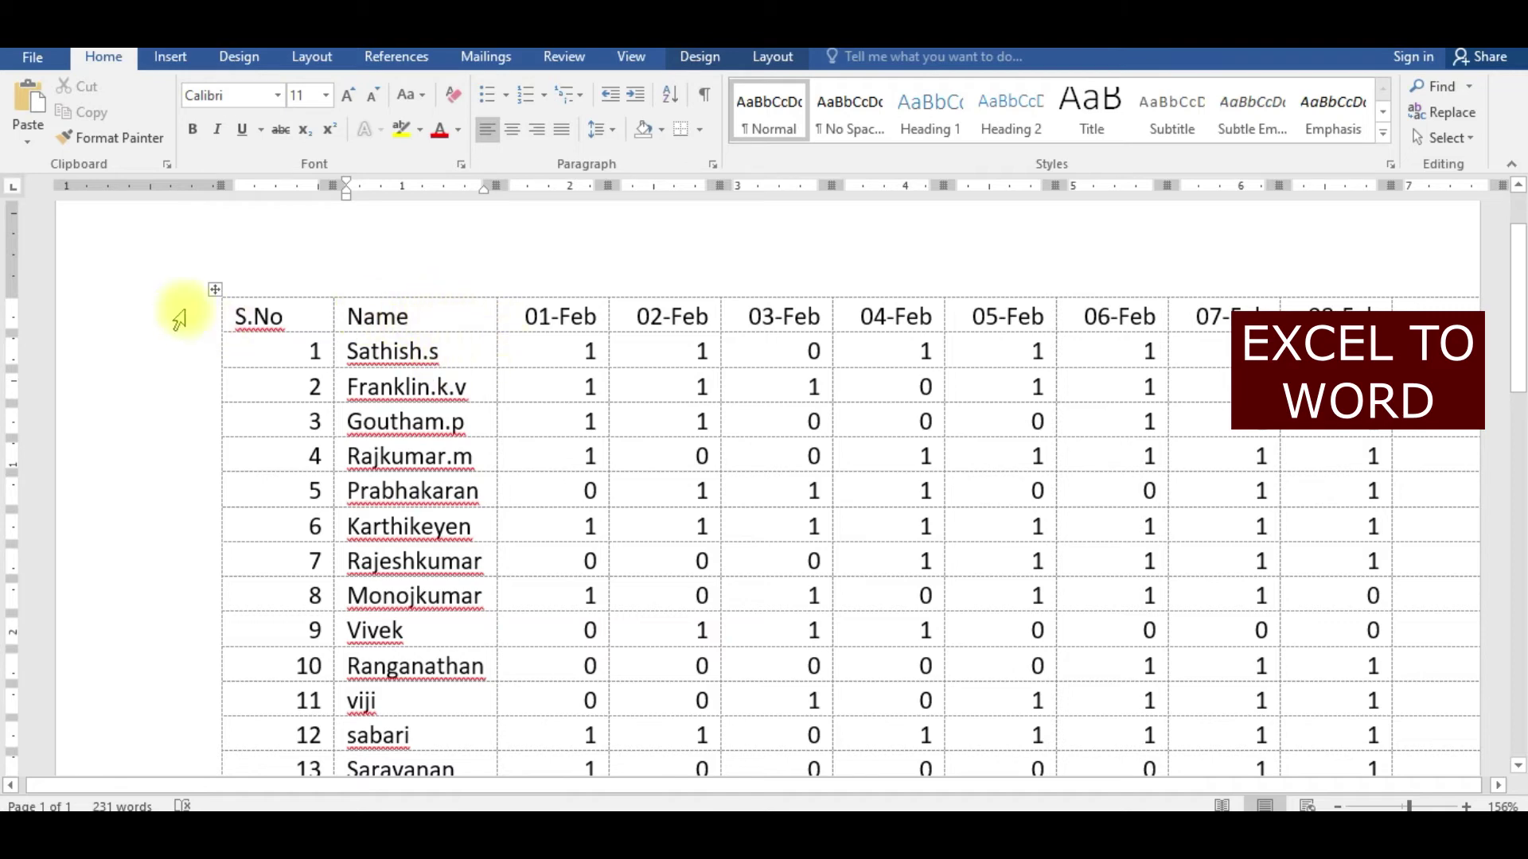
# Bring the students workbook forward and Camera-capture the B2:M22 attendance range again
pyautogui.moveTo(972, 805)
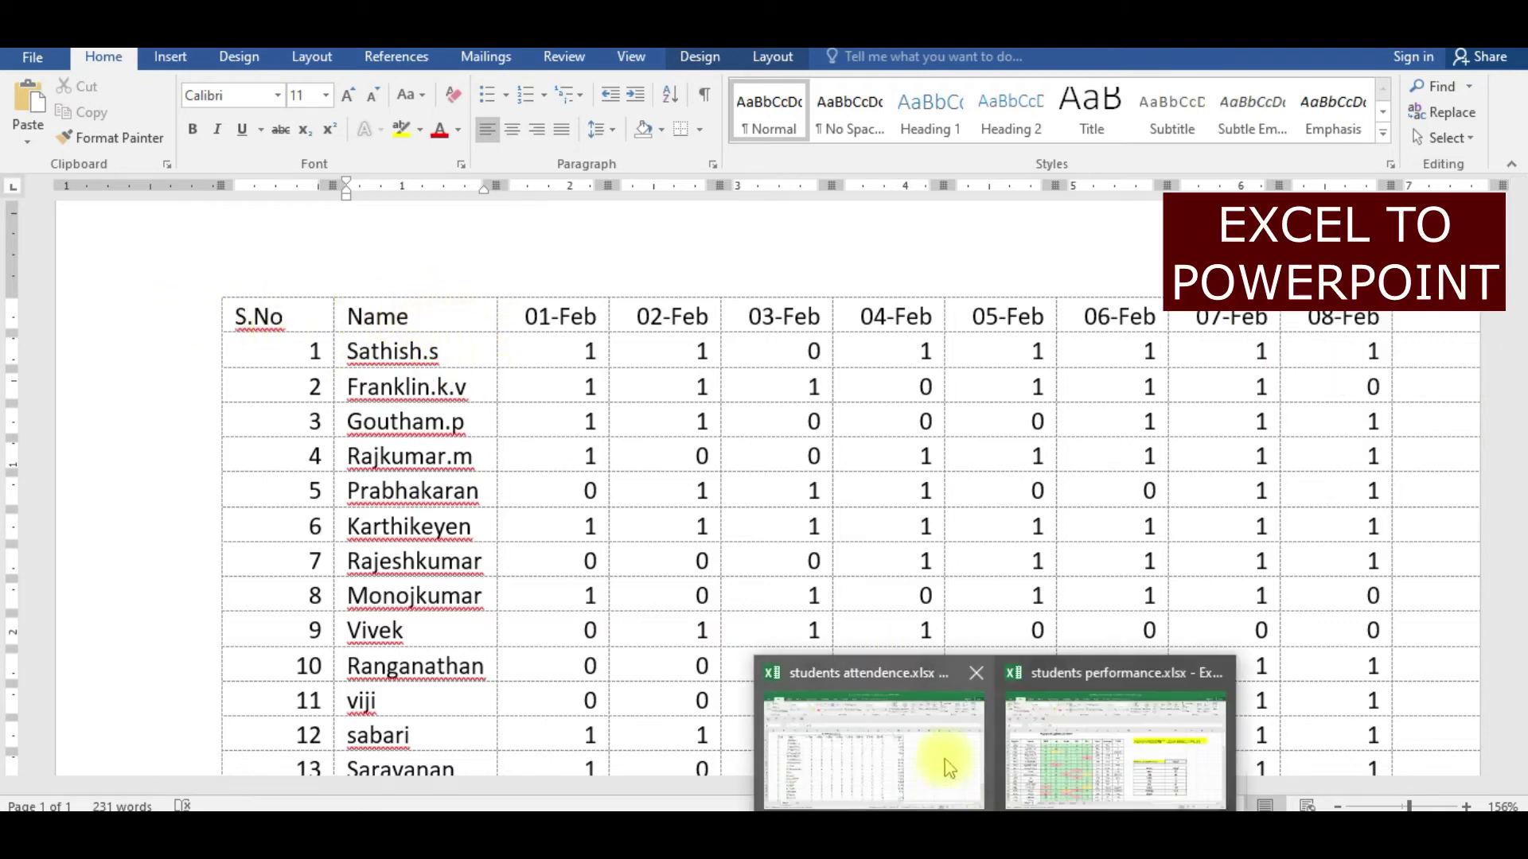
pyautogui.moveTo(1086, 763)
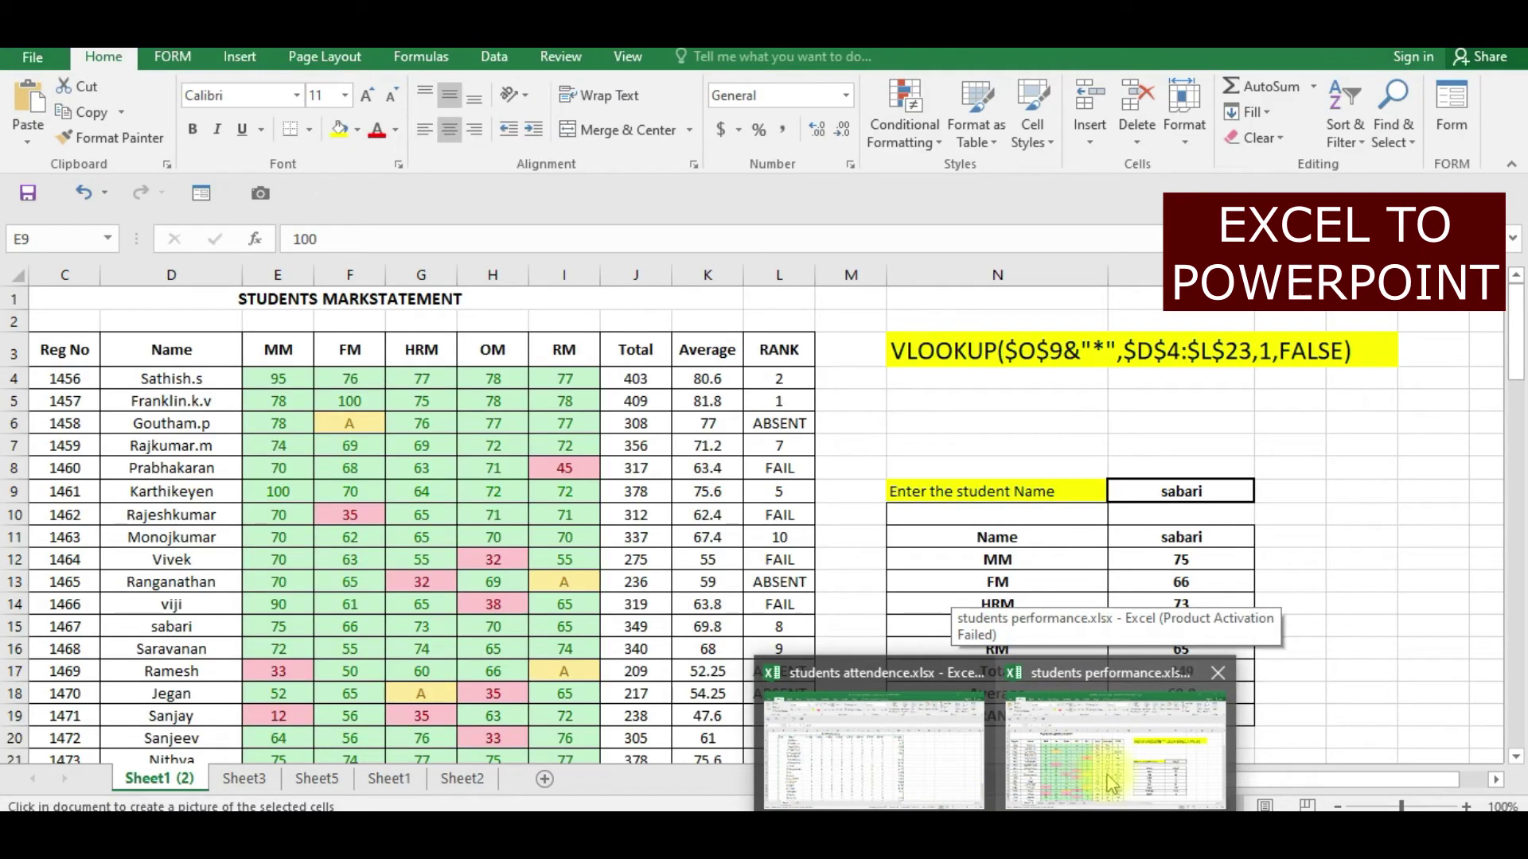
pyautogui.click(1138, 755)
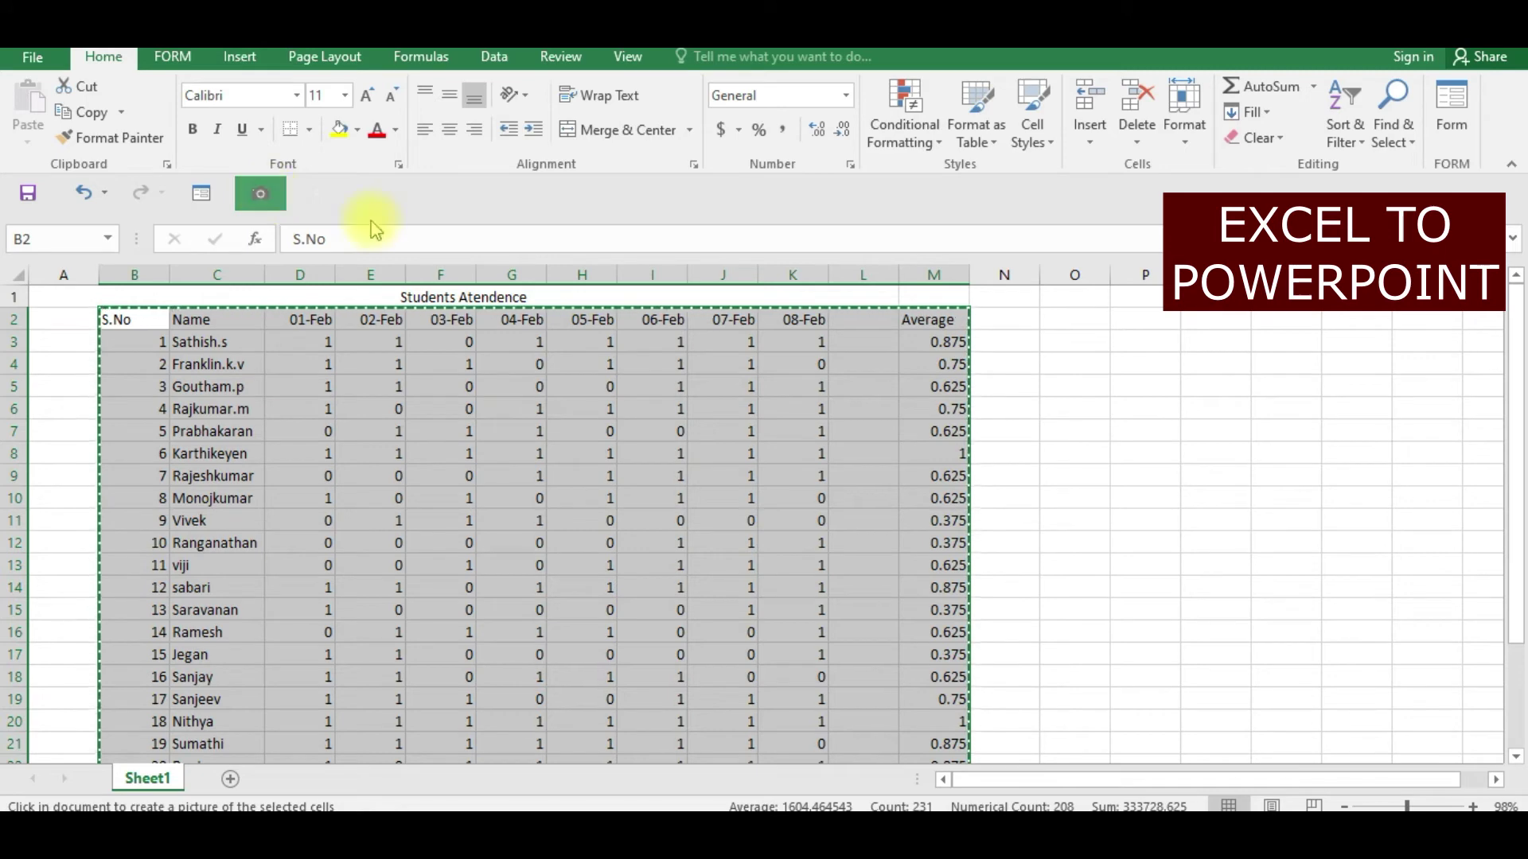
pyautogui.click(100, 309)
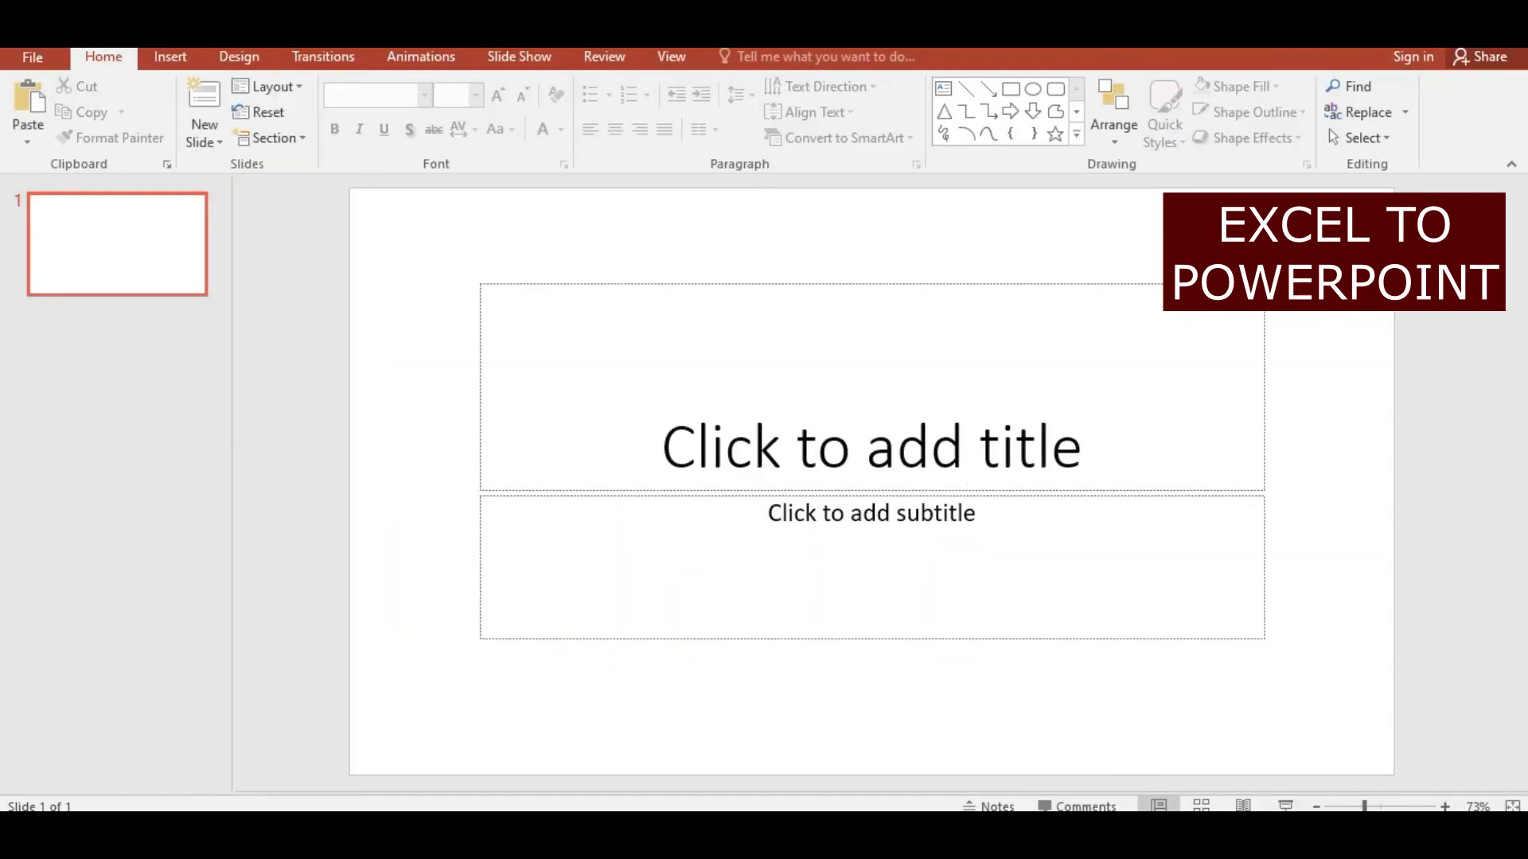
# Add slide 2, paste the attendance table on it, and stretch it across the slide
pyautogui.rightClick(126, 387)
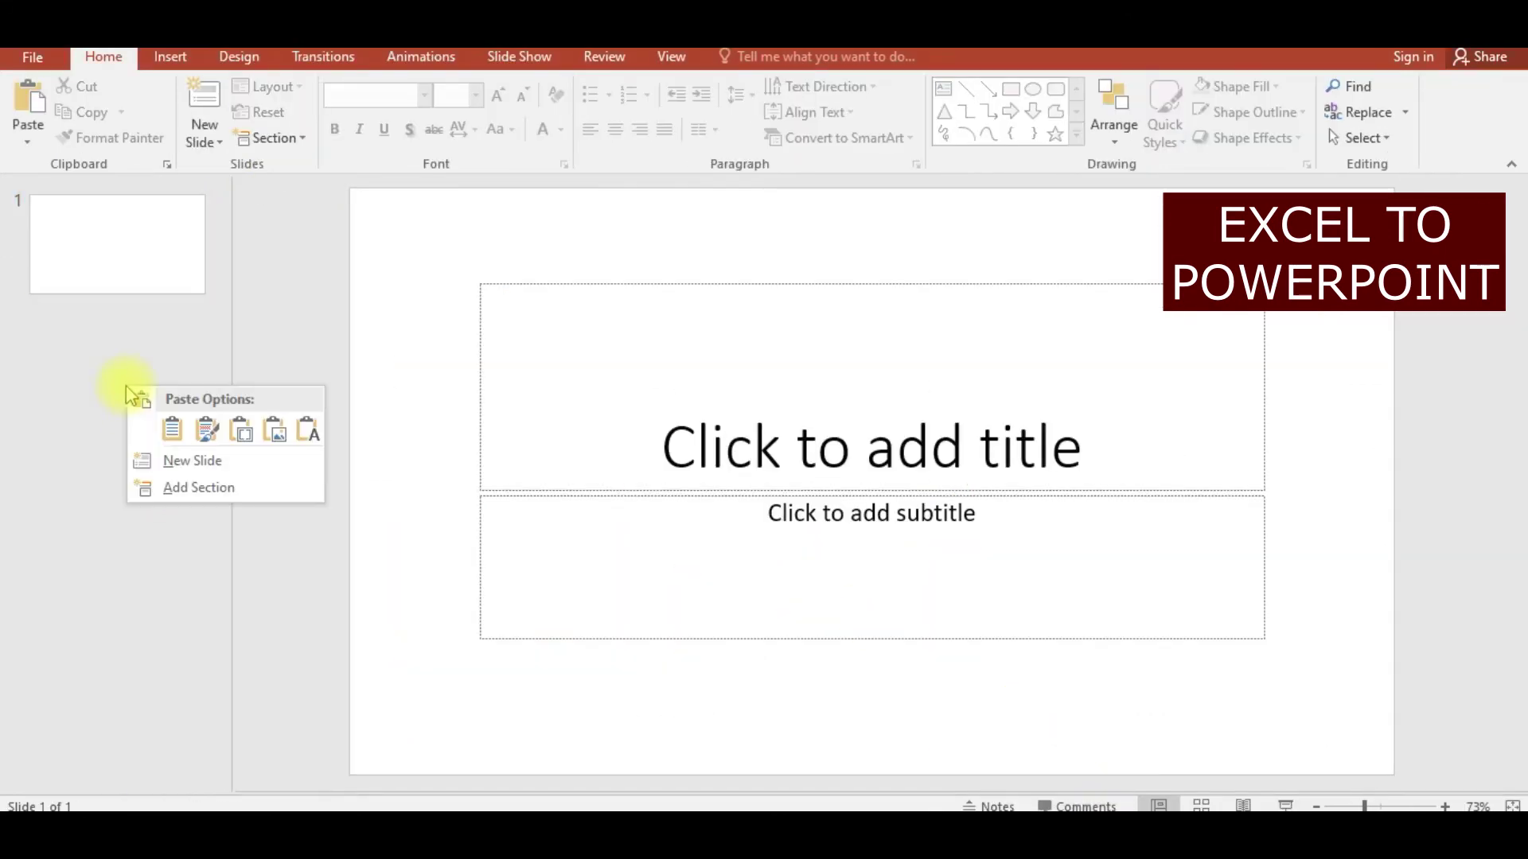
pyautogui.click(151, 455)
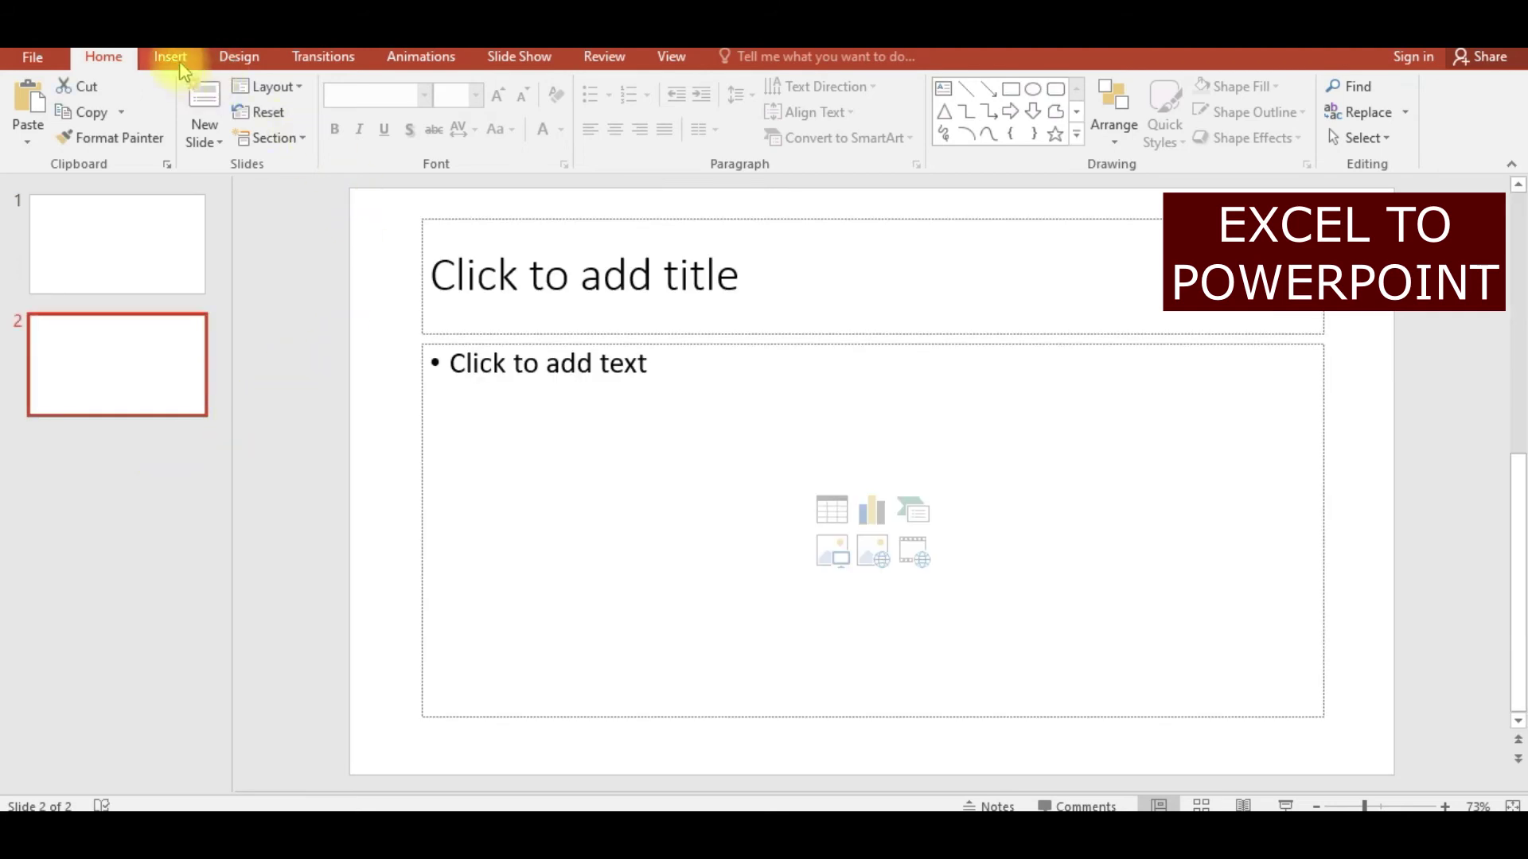
pyautogui.rightClick(376, 340)
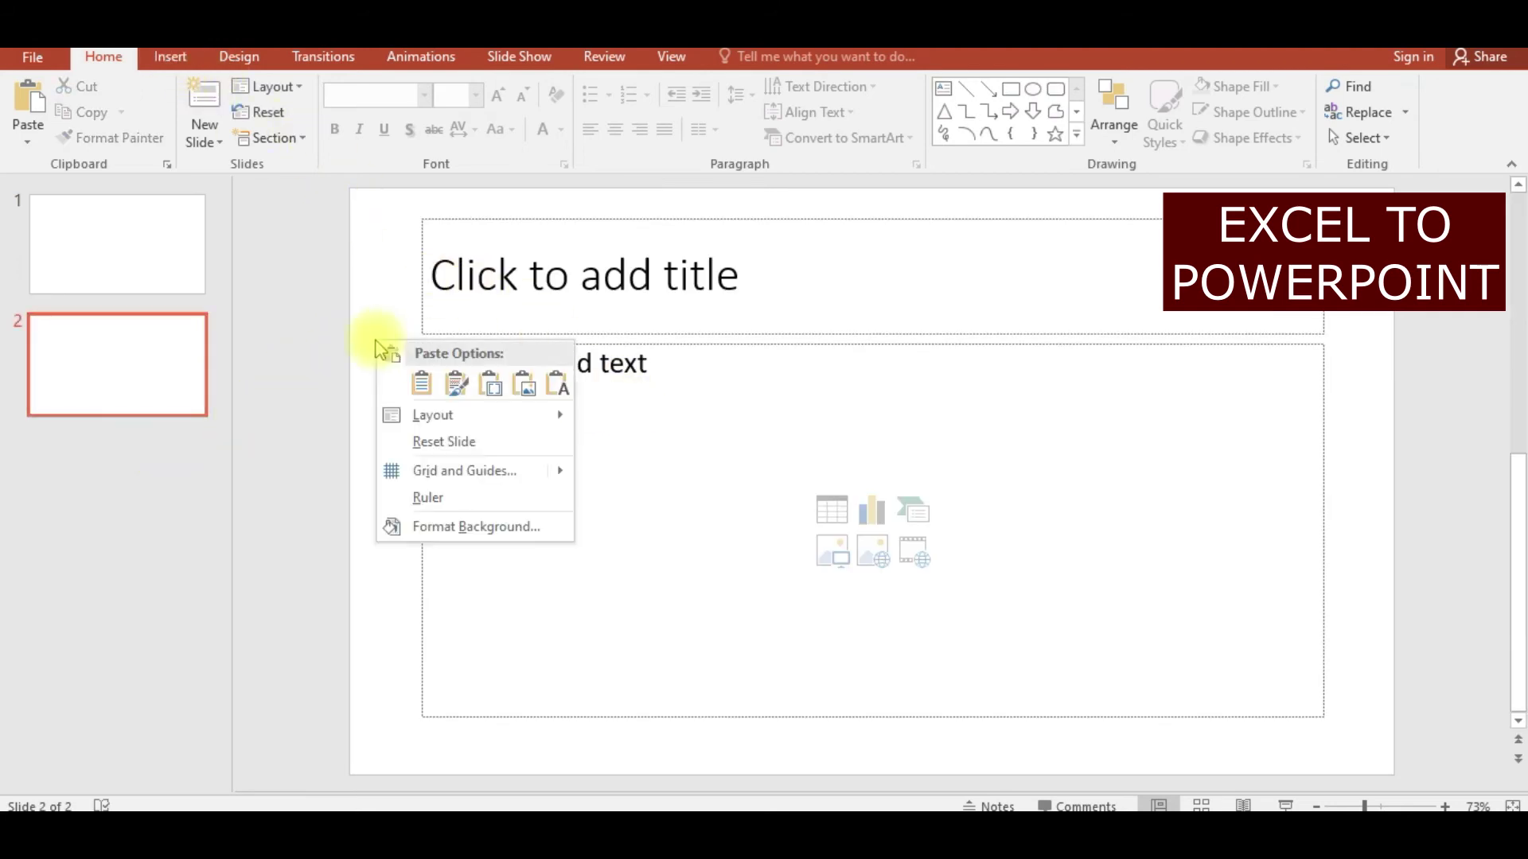
pyautogui.click(418, 383)
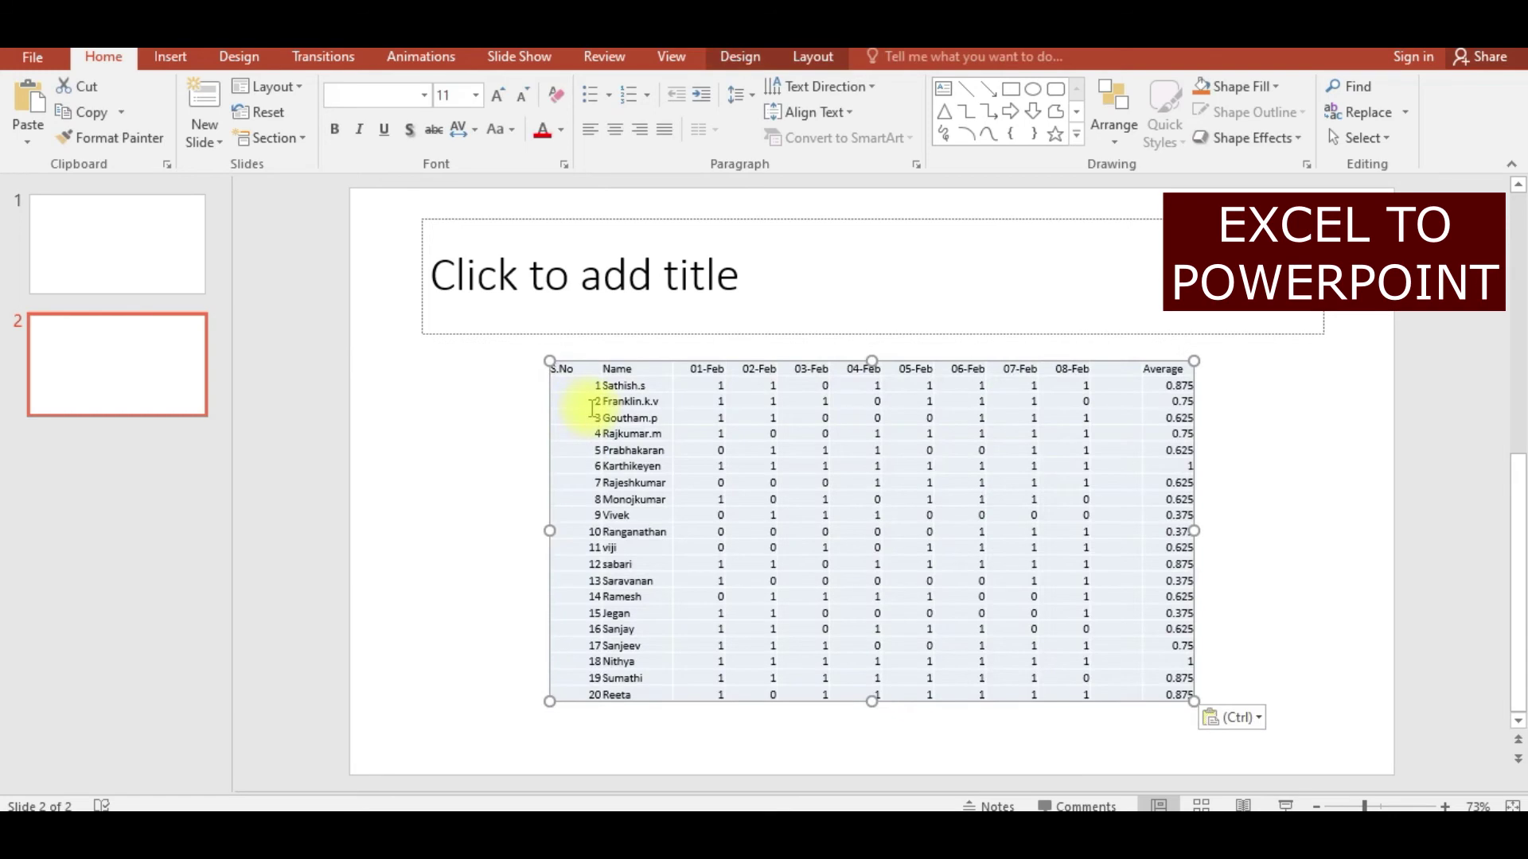
pyautogui.moveTo(1194, 701); pyautogui.dragTo(1276, 703)
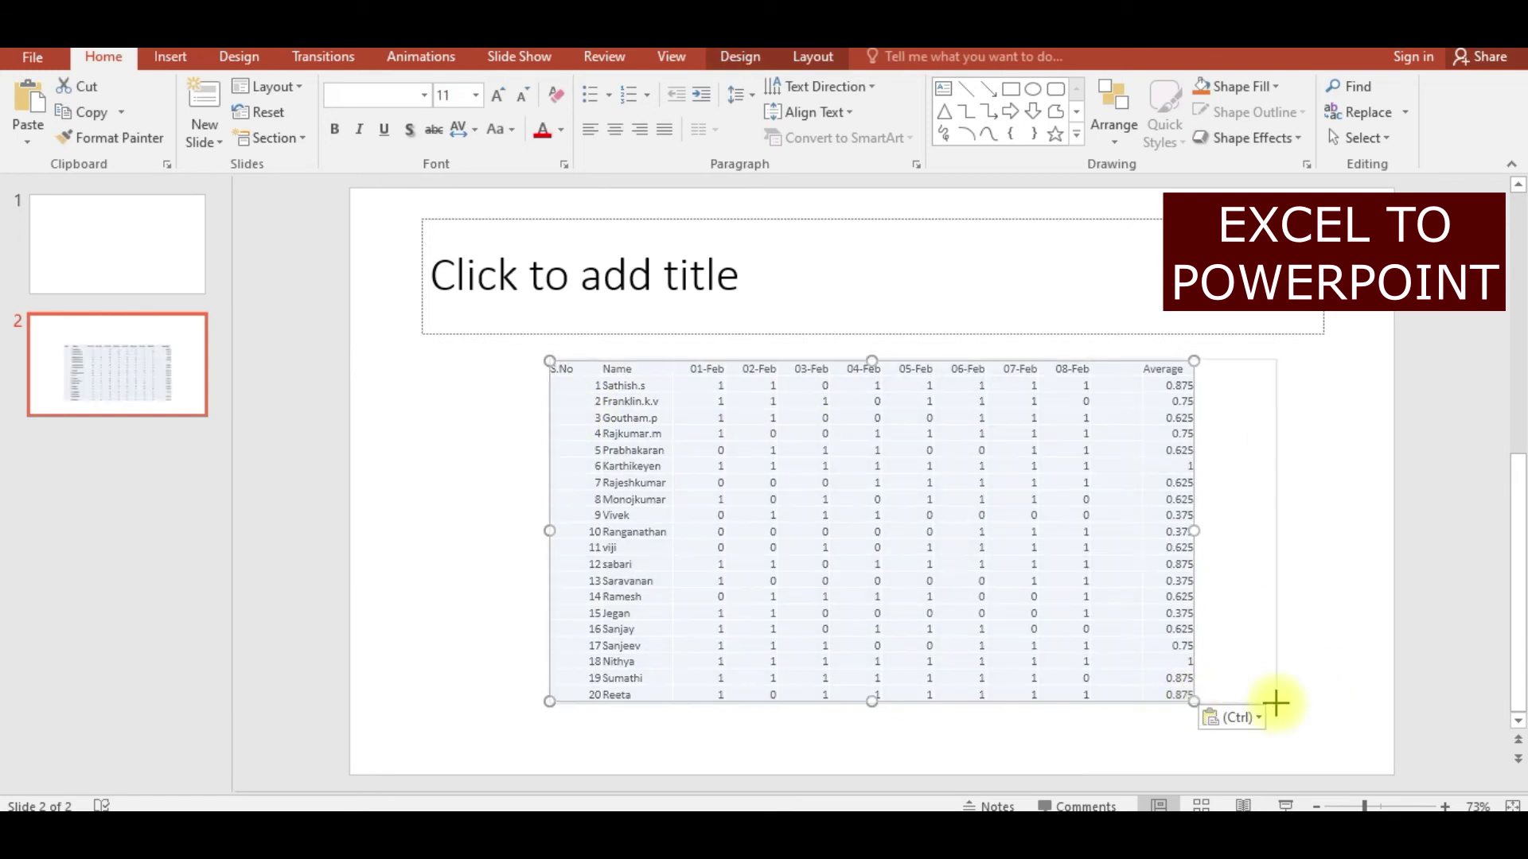
pyautogui.moveTo(546, 700); pyautogui.dragTo(438, 715)
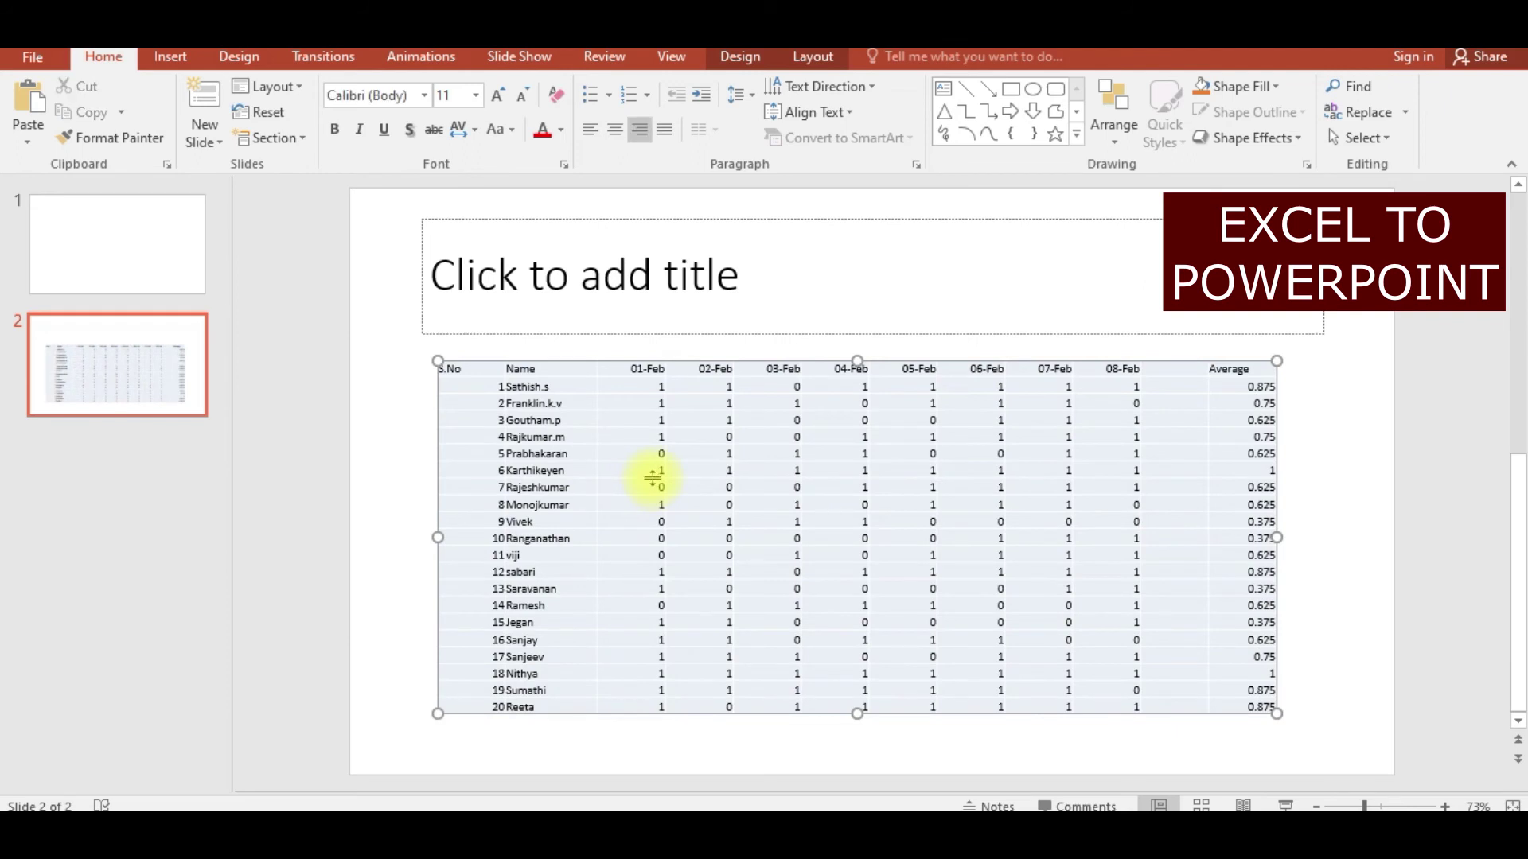